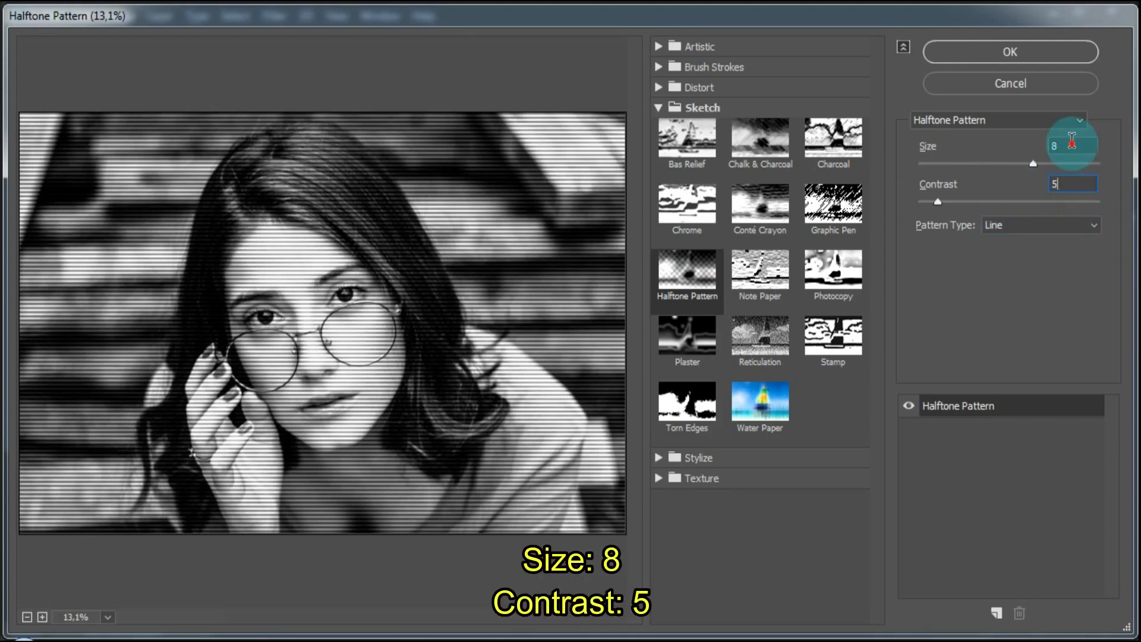
Apply the Halftone Pattern filter to the portrait with size 8, contrast 5 and the Line pattern type.
{"action": "left_click", "coordinate": [1071, 142]}
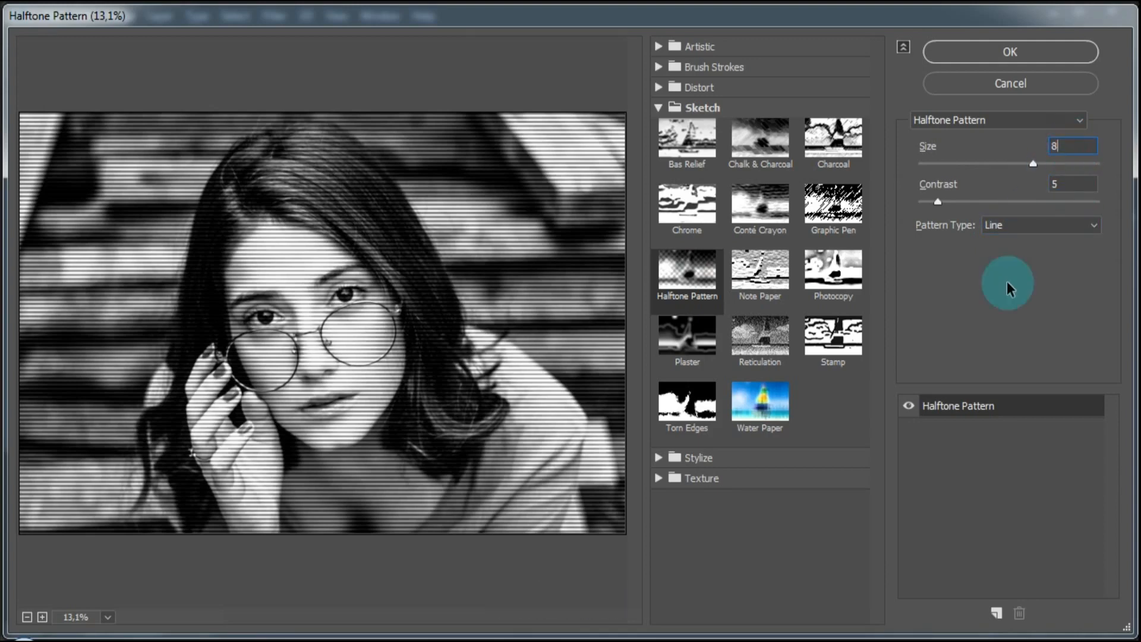
{"action": "left_click", "coordinate": [1007, 55]}
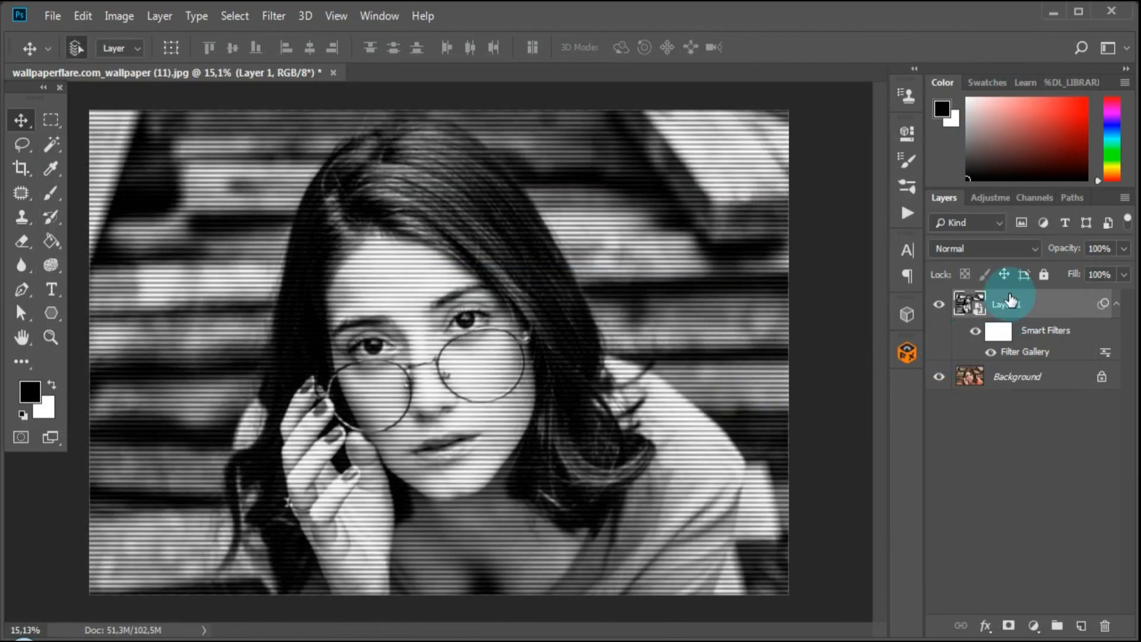
Stamp all visible layers into a new layer on top and convert it to a smart object.
{"action": "key", "text": "ctrl+shift+alt+e"}
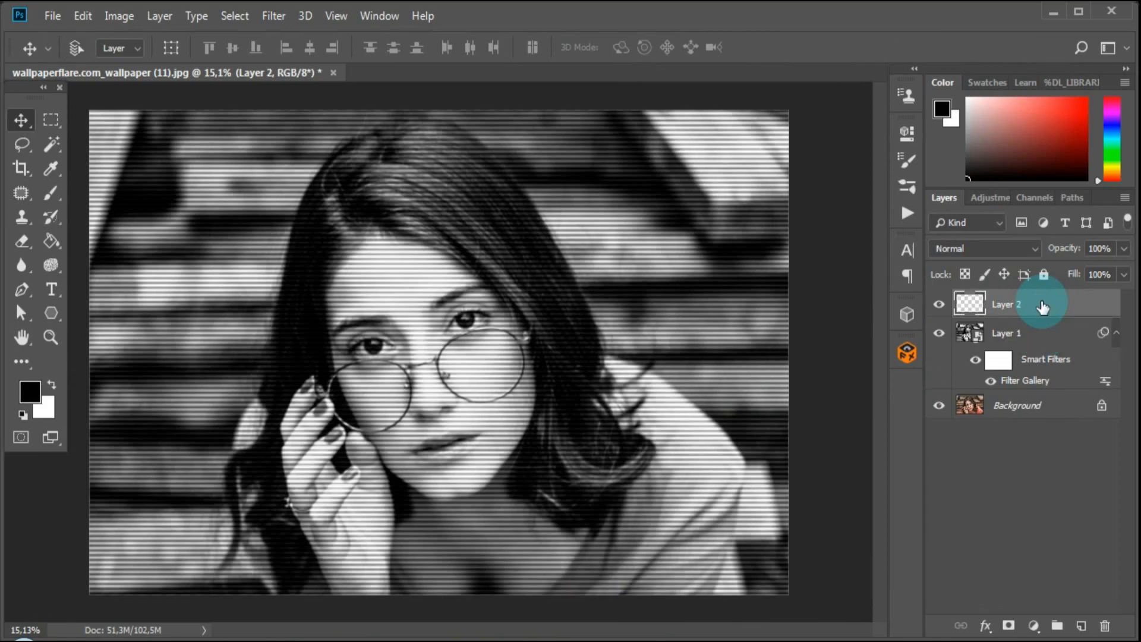
{"action": "right_click", "coordinate": [1049, 306]}
{"action": "left_click", "coordinate": [924, 226]}
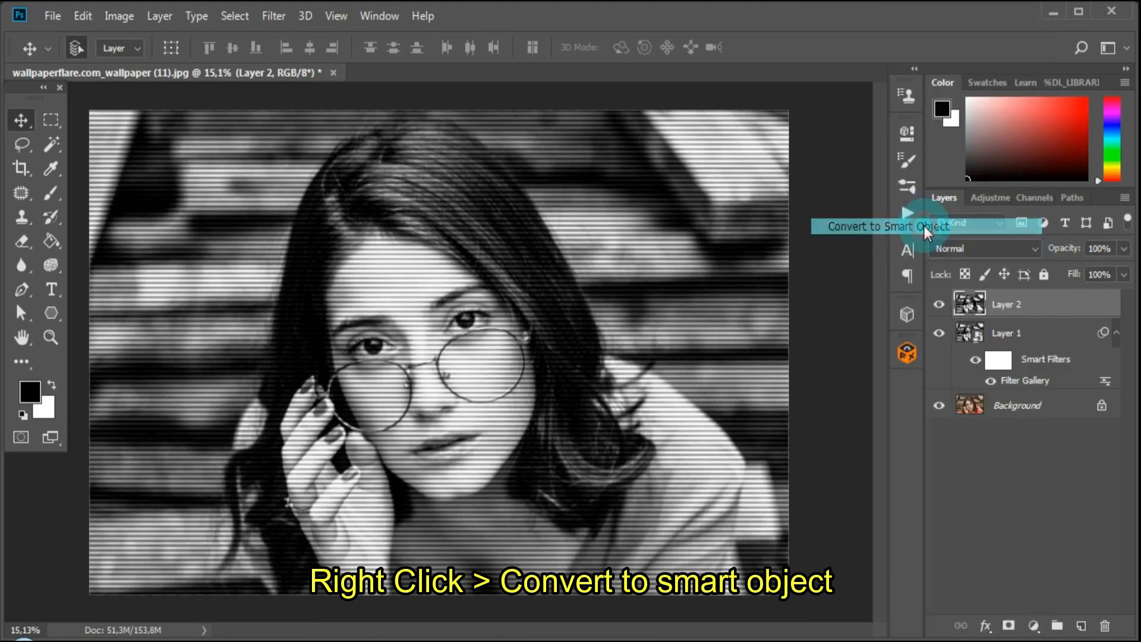
Turn off the R channel in the blending options of the stamped layer, Layer 2.
{"action": "right_click", "coordinate": [1039, 307]}
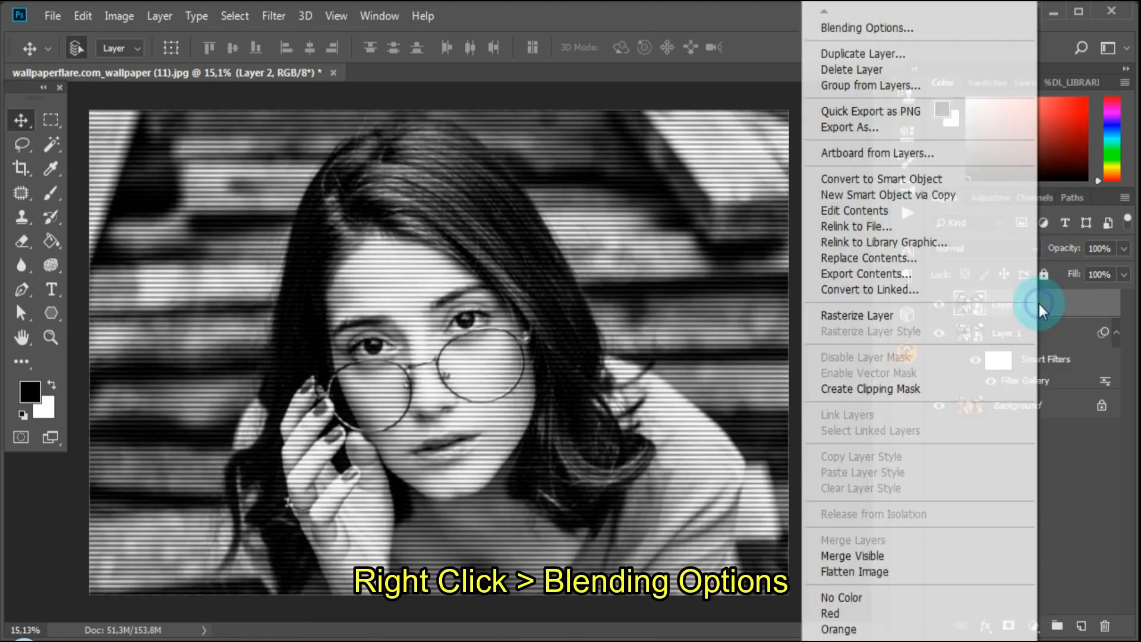
{"action": "left_click", "coordinate": [886, 29]}
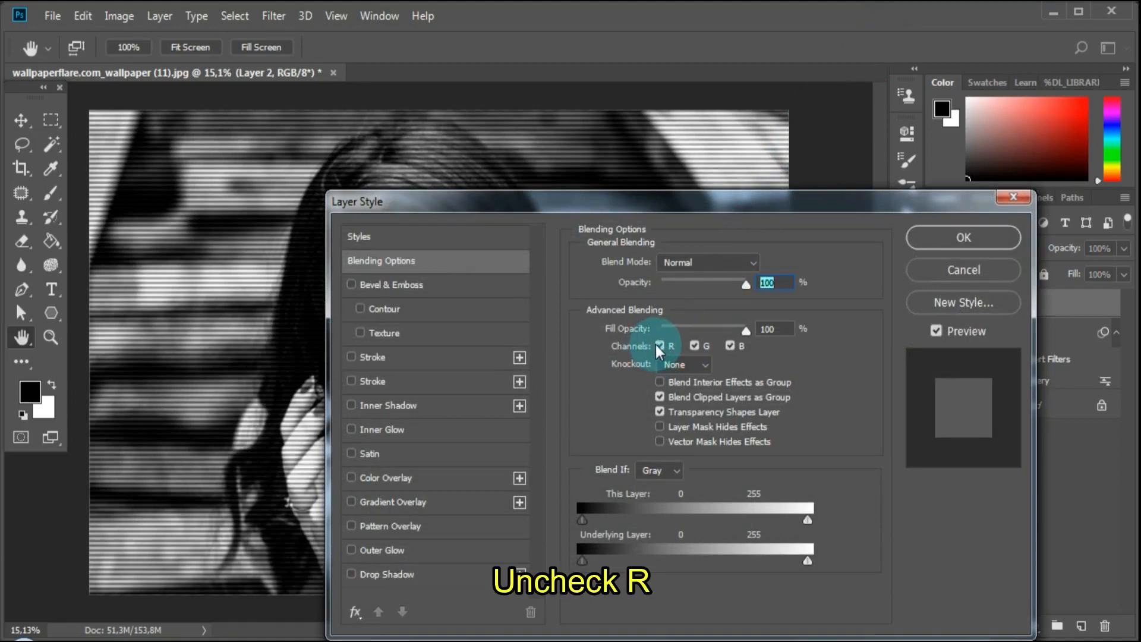
{"action": "left_click", "coordinate": [659, 345]}
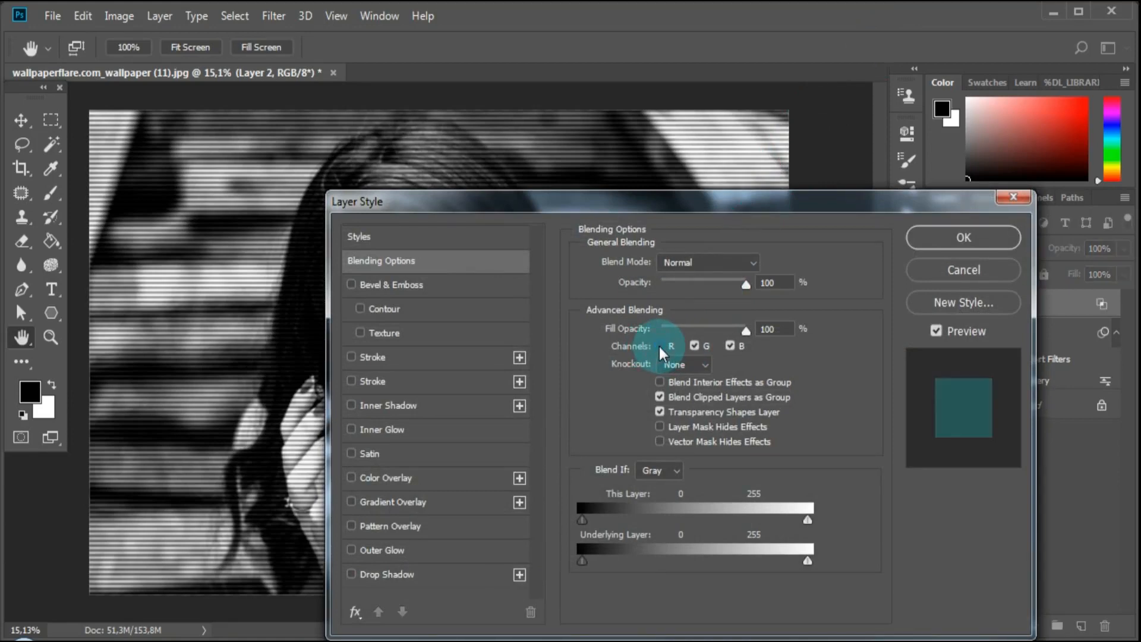
{"action": "left_click", "coordinate": [963, 238]}
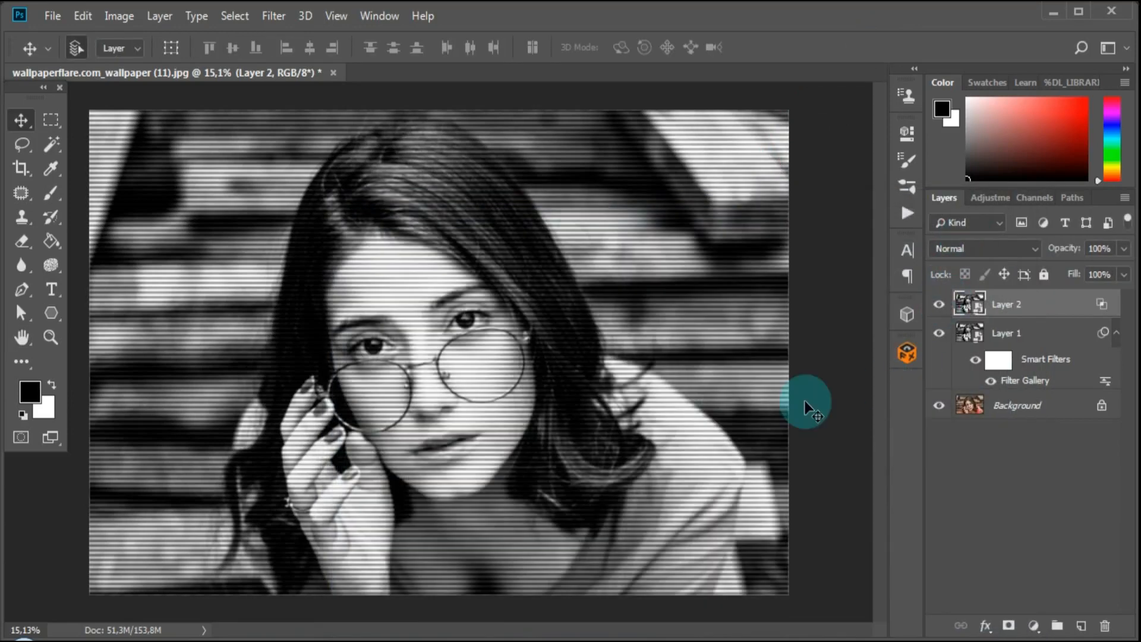
Apply the Wind filter to Layer 2 with the Stagger method and direction From the Right, checking the whole image in the preview.
{"action": "left_click", "coordinate": [280, 16]}
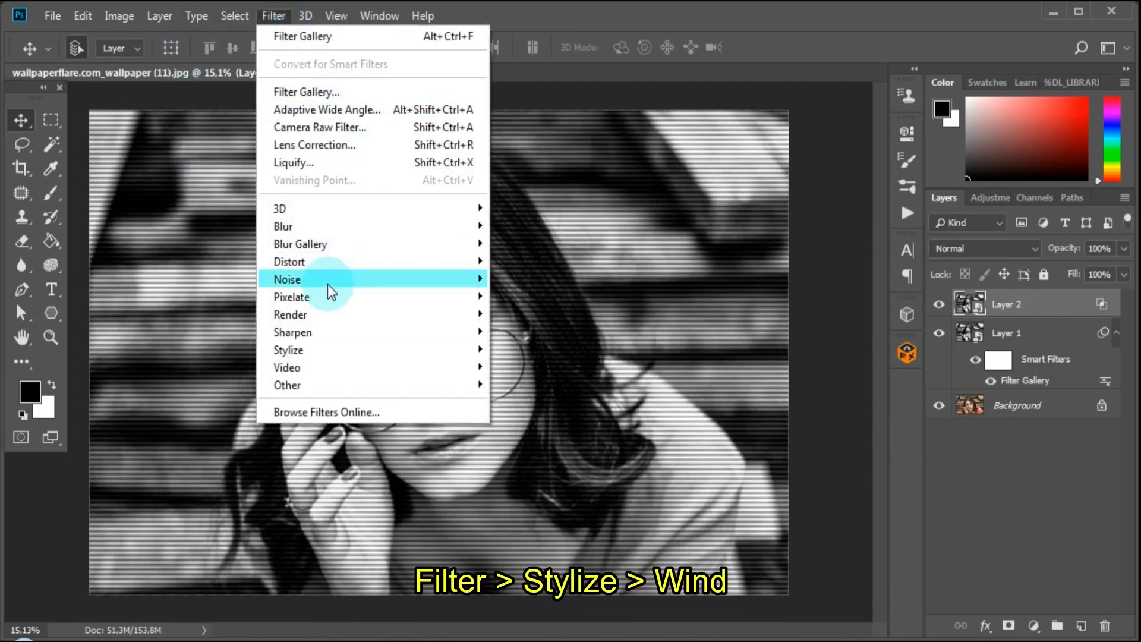
{"action": "mouse_move", "coordinate": [336, 348]}
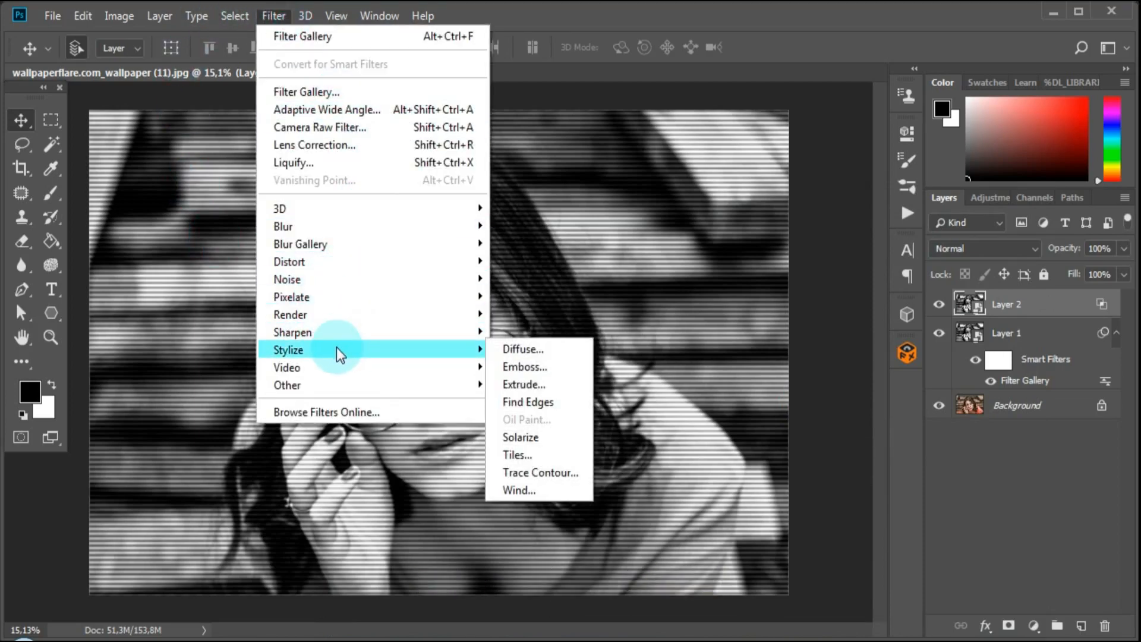
{"action": "left_click", "coordinate": [515, 489]}
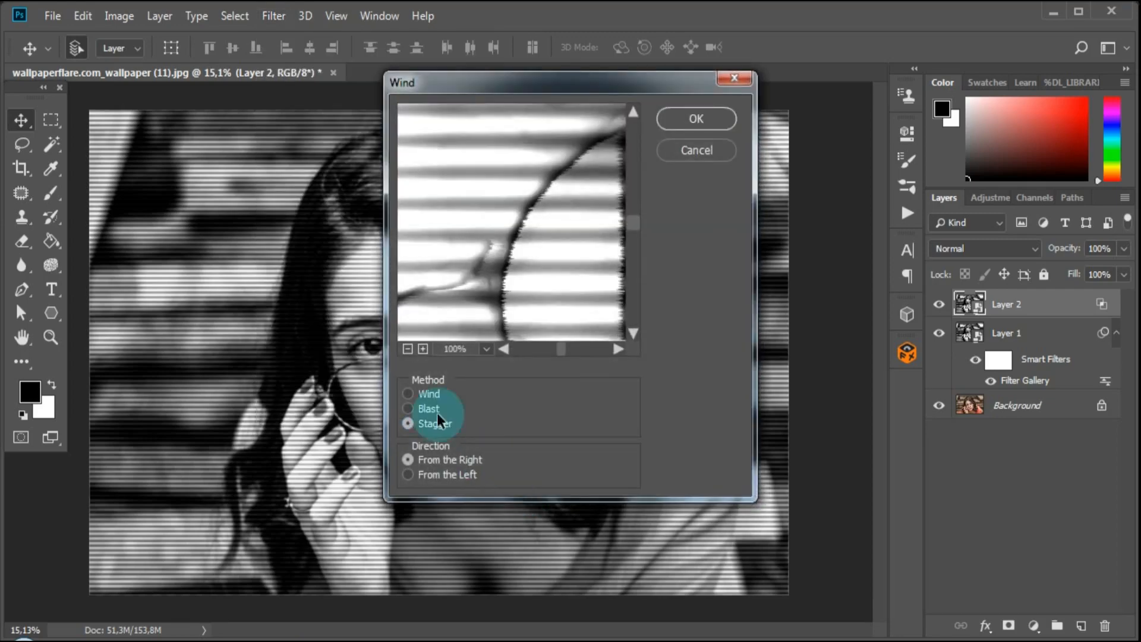
{"action": "left_click", "coordinate": [408, 349]}
{"action": "left_click", "coordinate": [408, 348]}
{"action": "left_click", "coordinate": [408, 349]}
{"action": "left_click", "coordinate": [408, 348]}
{"action": "left_click", "coordinate": [408, 349]}
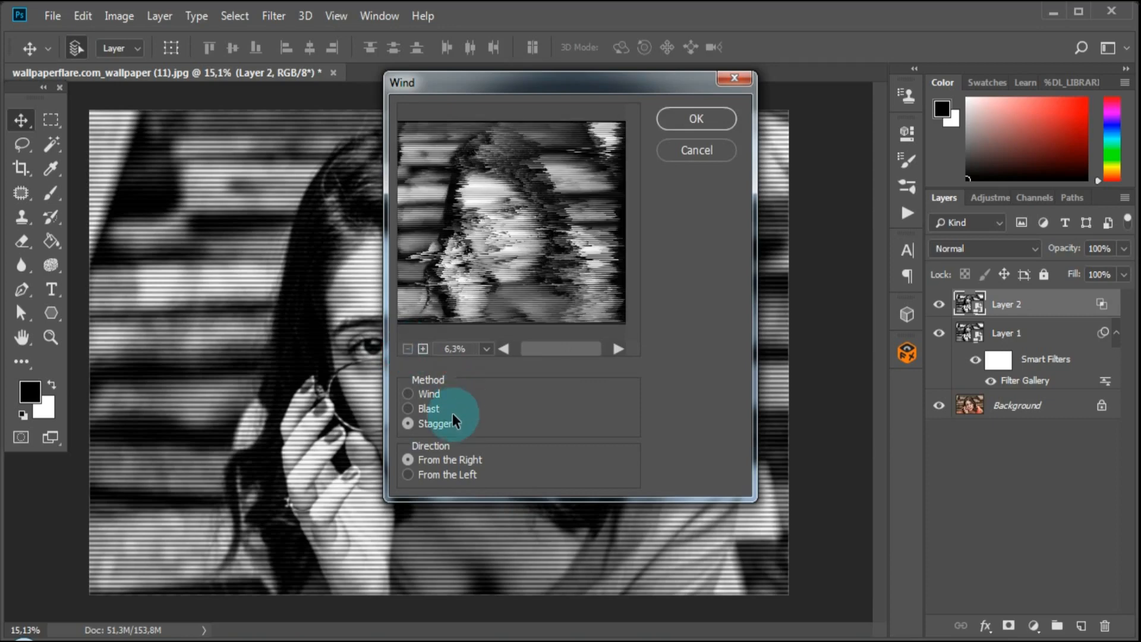
{"action": "left_click", "coordinate": [427, 411]}
{"action": "left_click", "coordinate": [428, 417]}
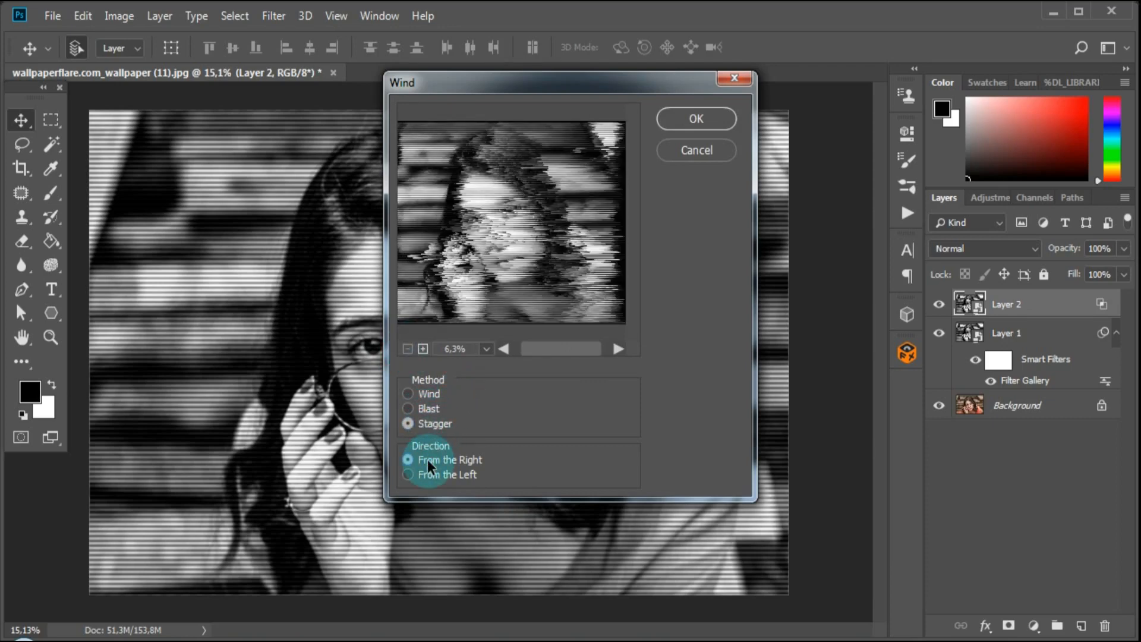
{"action": "left_click", "coordinate": [707, 118]}
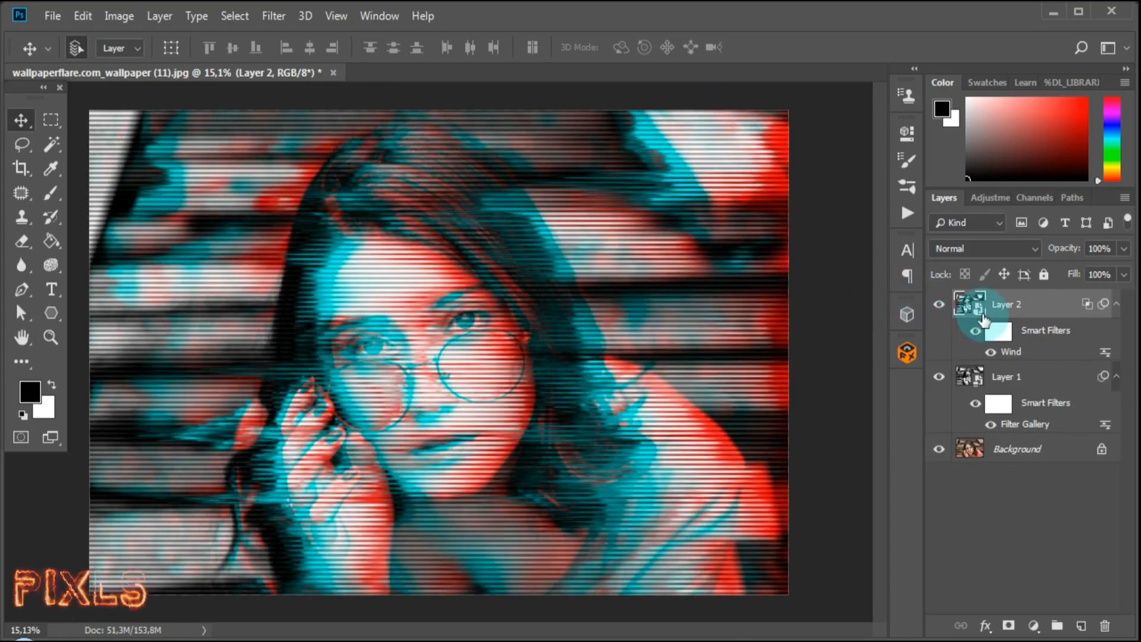
Target Layer 2's smart filter mask and set up a Soft Round brush with 100% opacity and 100% flow.
{"action": "left_click", "coordinate": [997, 335]}
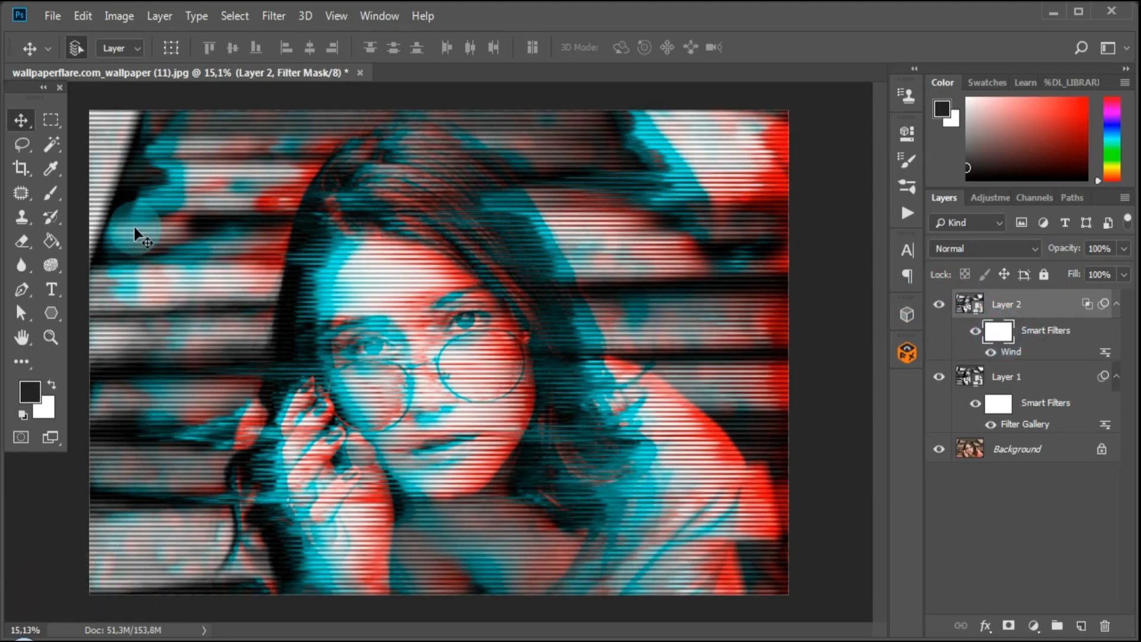
{"action": "left_click", "coordinate": [51, 196]}
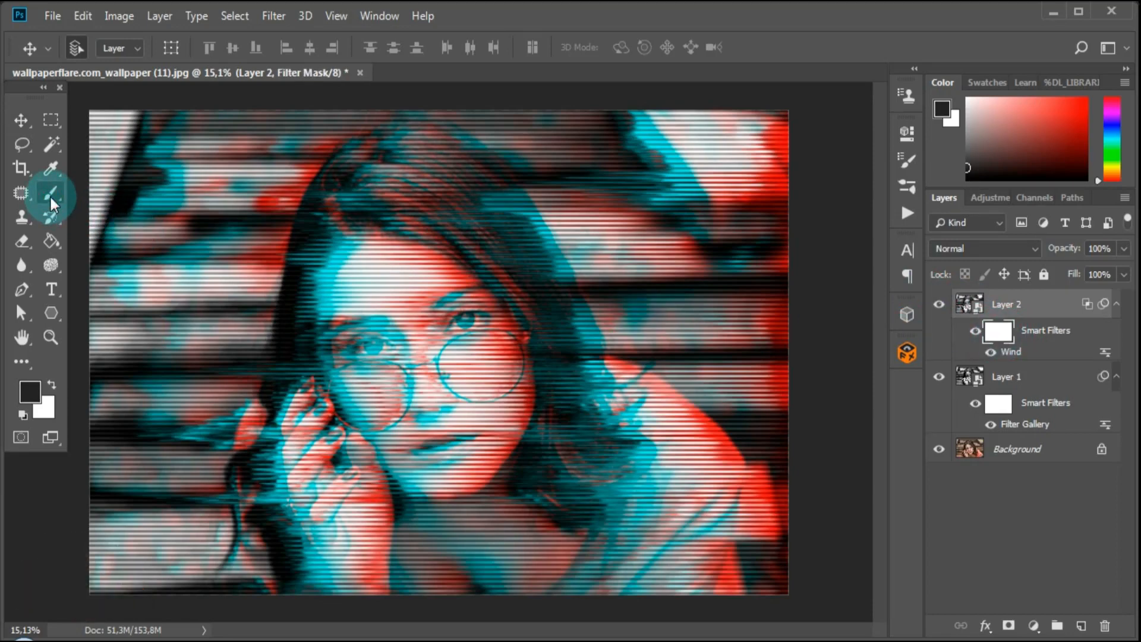
{"action": "left_click", "coordinate": [99, 47]}
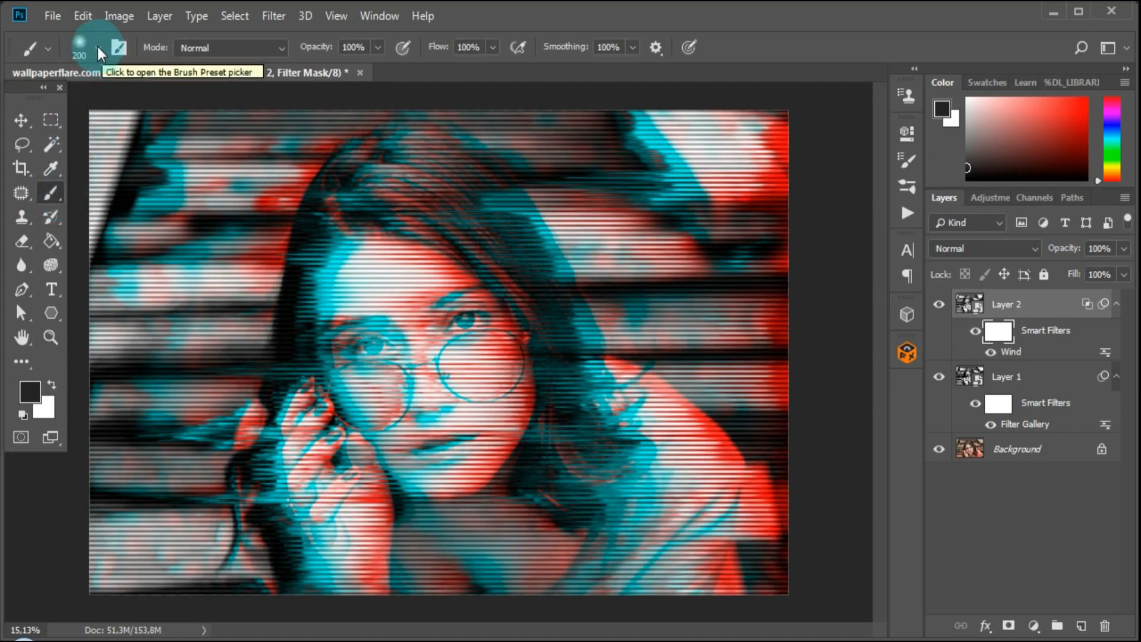
{"action": "left_click", "coordinate": [98, 47]}
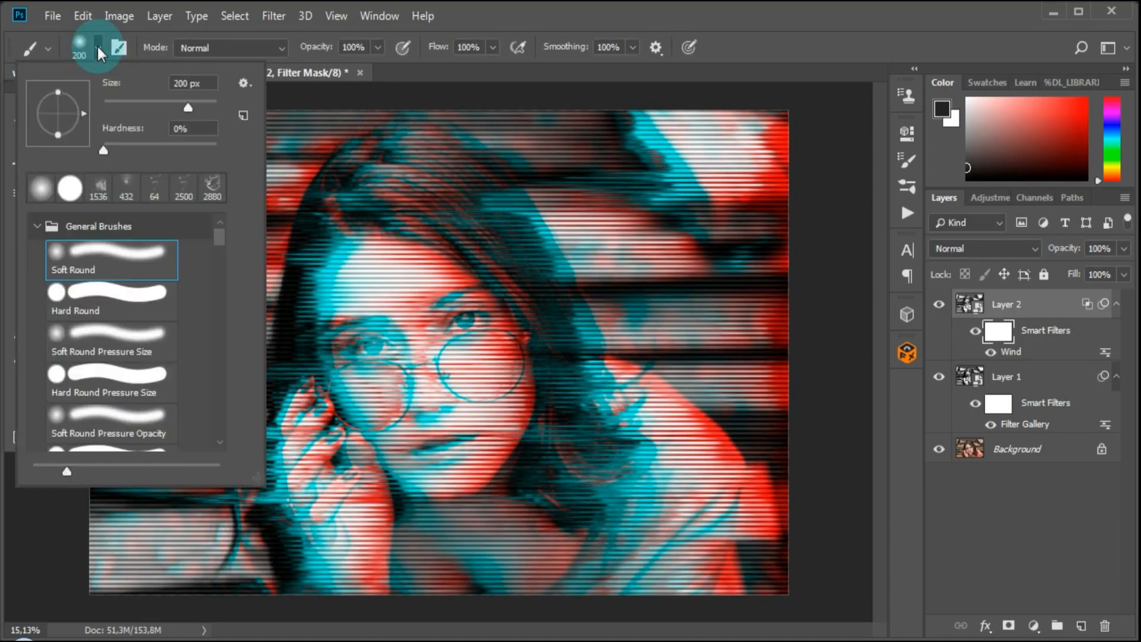
{"action": "left_click", "coordinate": [88, 256]}
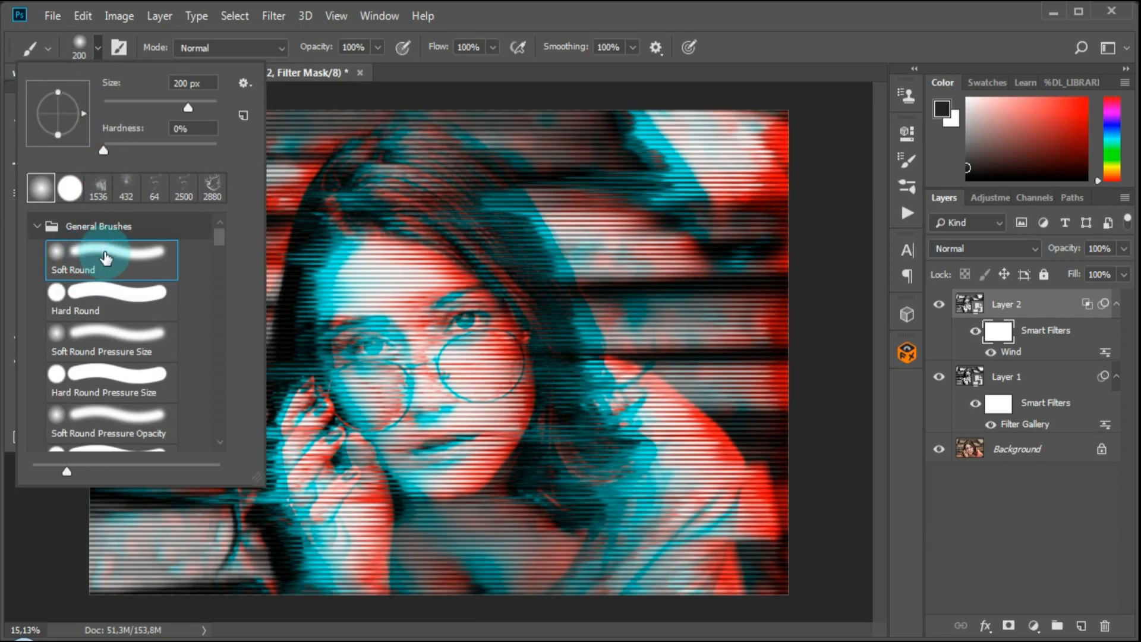
{"action": "left_click", "coordinate": [378, 47]}
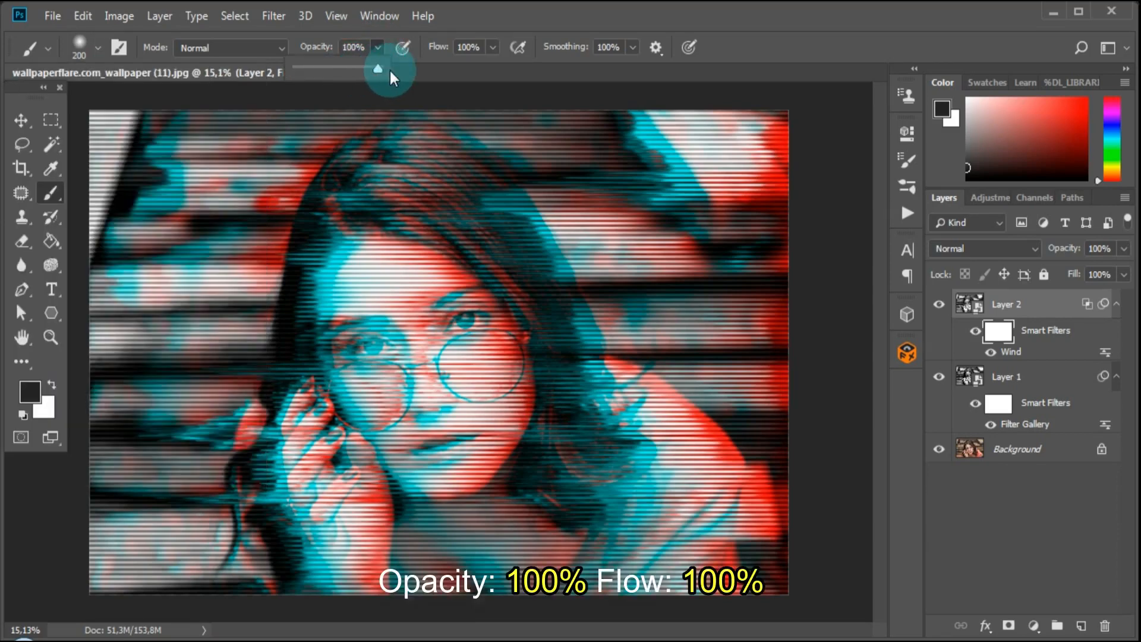
{"action": "left_click", "coordinate": [476, 47]}
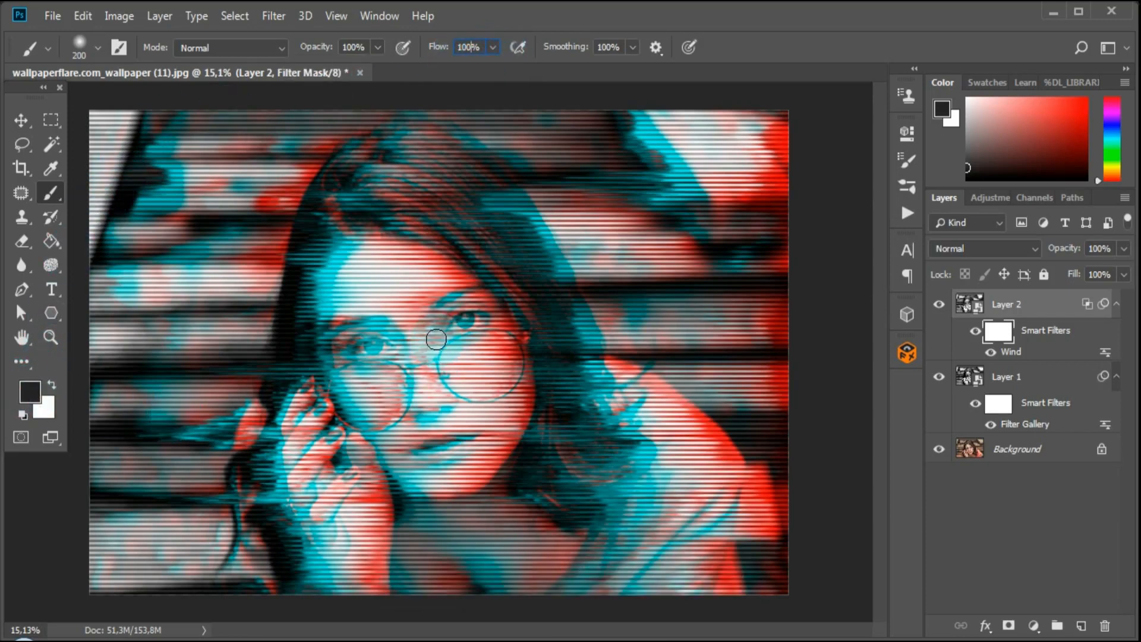
Paint black over the woman's face on the Wind filter mask, adjusting the soft brush between about 800 and 1000 px.
{"action": "left_click_drag", "start_coordinate": [429, 321], "coordinate": [421, 368]}
{"action": "key", "text": "bracketright"}
{"action": "key", "text": "bracketright"}
{"action": "key", "text": "bracketright"}
{"action": "key", "text": "bracketright"}
{"action": "key", "text": "bracketright"}
{"action": "key", "text": "bracketright"}
{"action": "key", "text": "bracketright"}
{"action": "key", "text": "bracketright"}
{"action": "key", "text": "bracketright"}
{"action": "key", "text": "bracketright"}
{"action": "key", "text": "bracketright"}
{"action": "key", "text": "bracketright"}
{"action": "key", "text": "bracketright"}
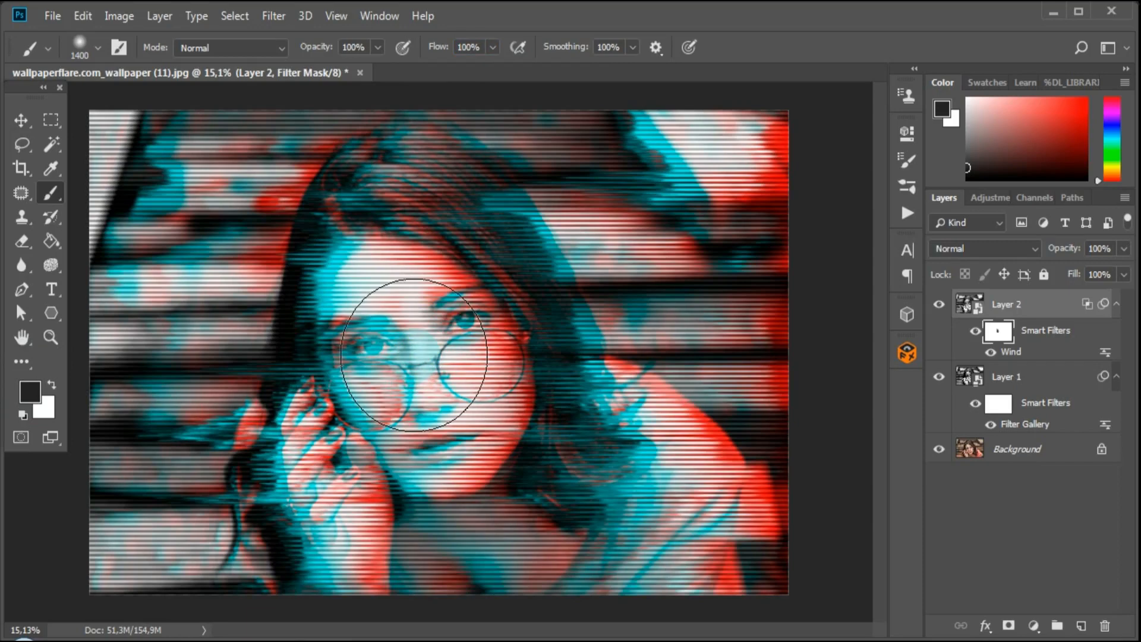
{"action": "left_click", "coordinate": [414, 354]}
{"action": "key", "text": "bracketleft"}
{"action": "key", "text": "bracketleft"}
{"action": "key", "text": "bracketleft"}
{"action": "key", "text": "bracketleft"}
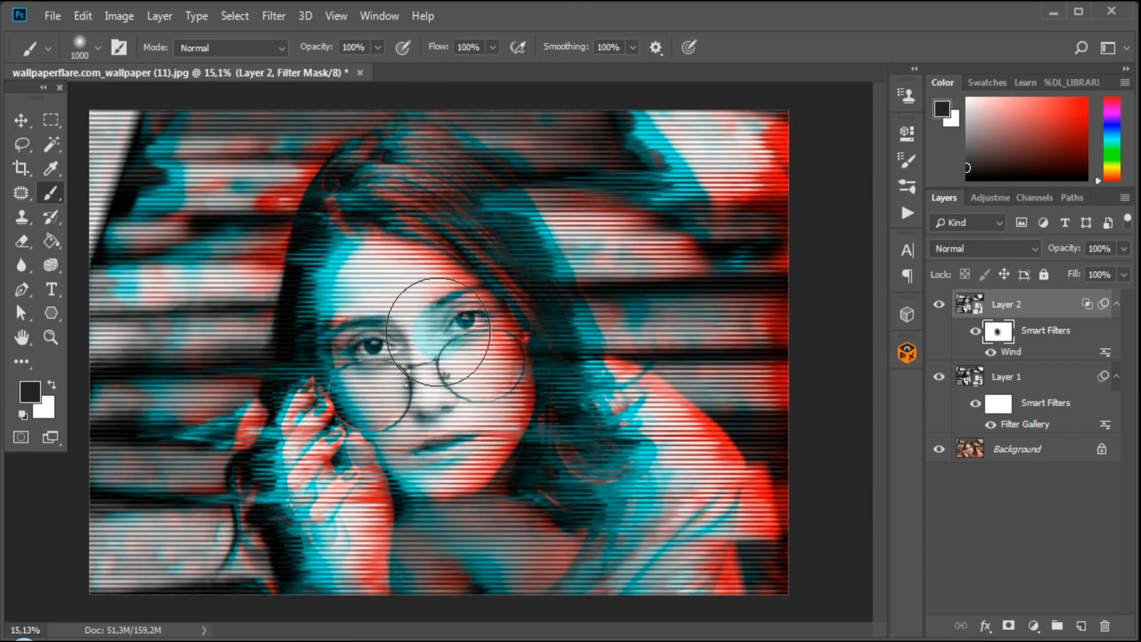
{"action": "left_click", "coordinate": [395, 308]}
{"action": "key", "text": "bracketleft"}
{"action": "key", "text": "bracketleft"}
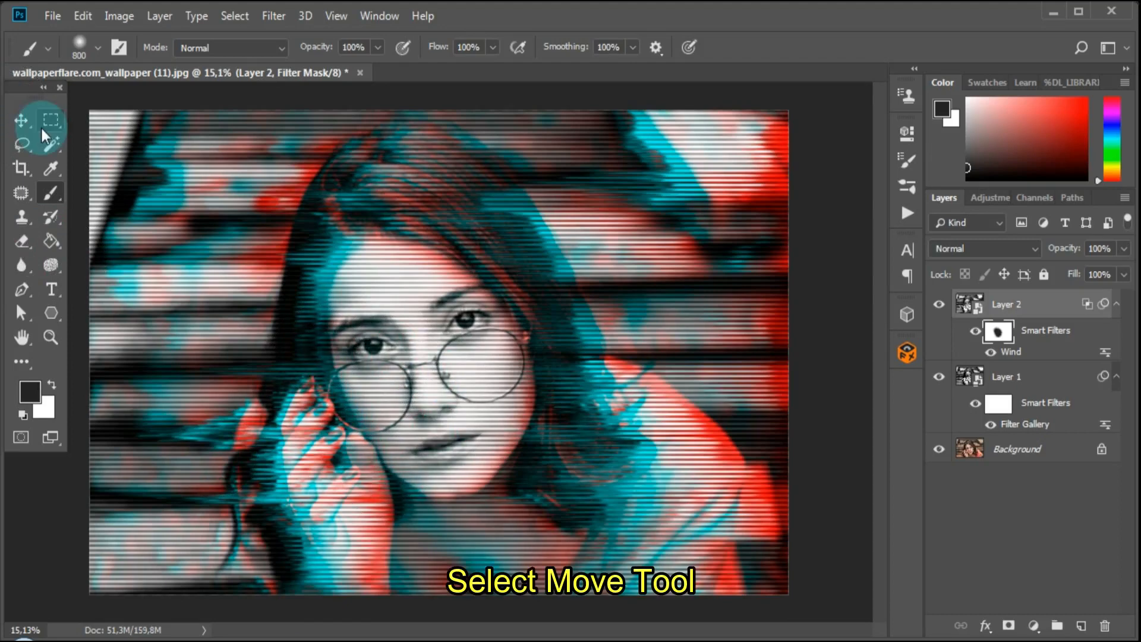
Create a new Linear Light layer filled with 50% gray above Layer 2 and convert it to a smart object.
{"action": "left_click", "coordinate": [18, 123]}
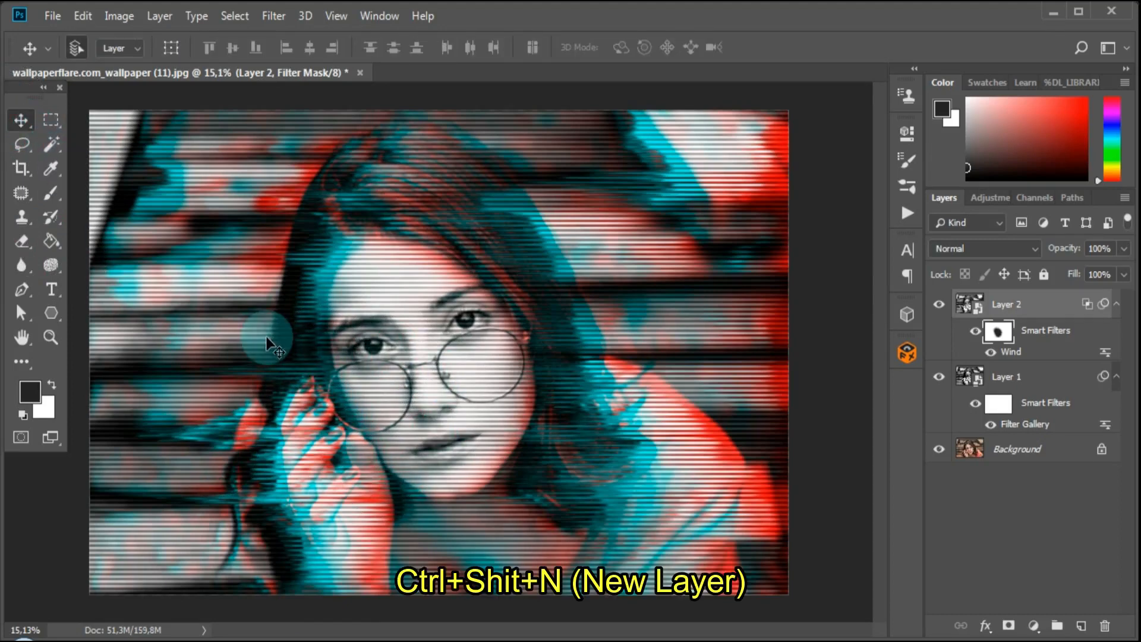
{"action": "key", "text": "ctrl+shift+n"}
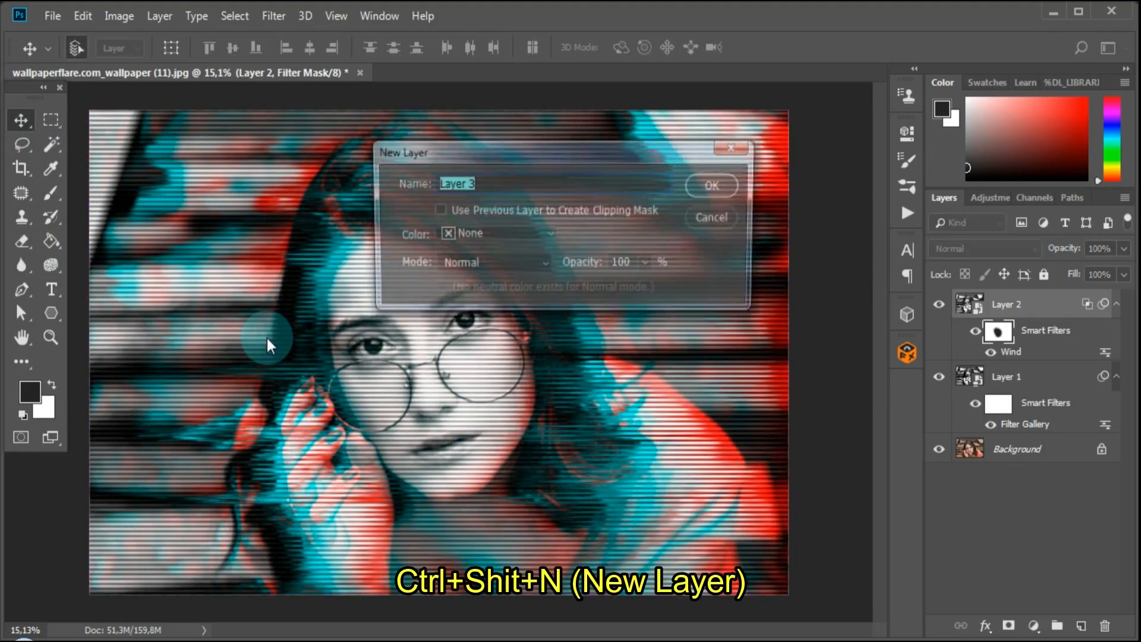
{"action": "left_click", "coordinate": [508, 260]}
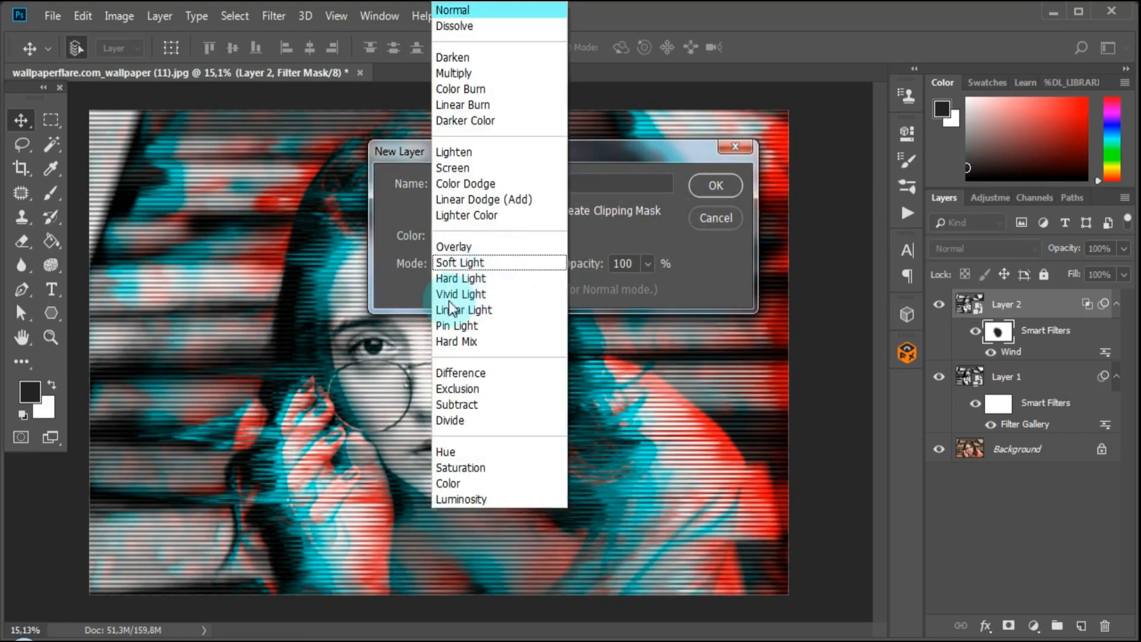
{"action": "left_click", "coordinate": [469, 310]}
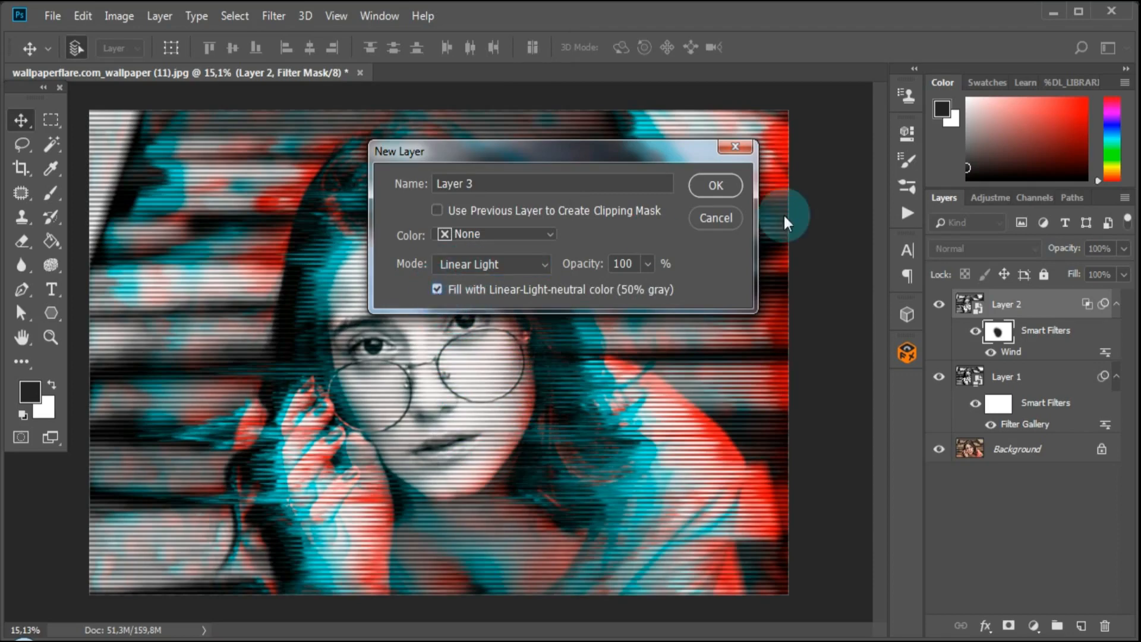
{"action": "left_click", "coordinate": [715, 186]}
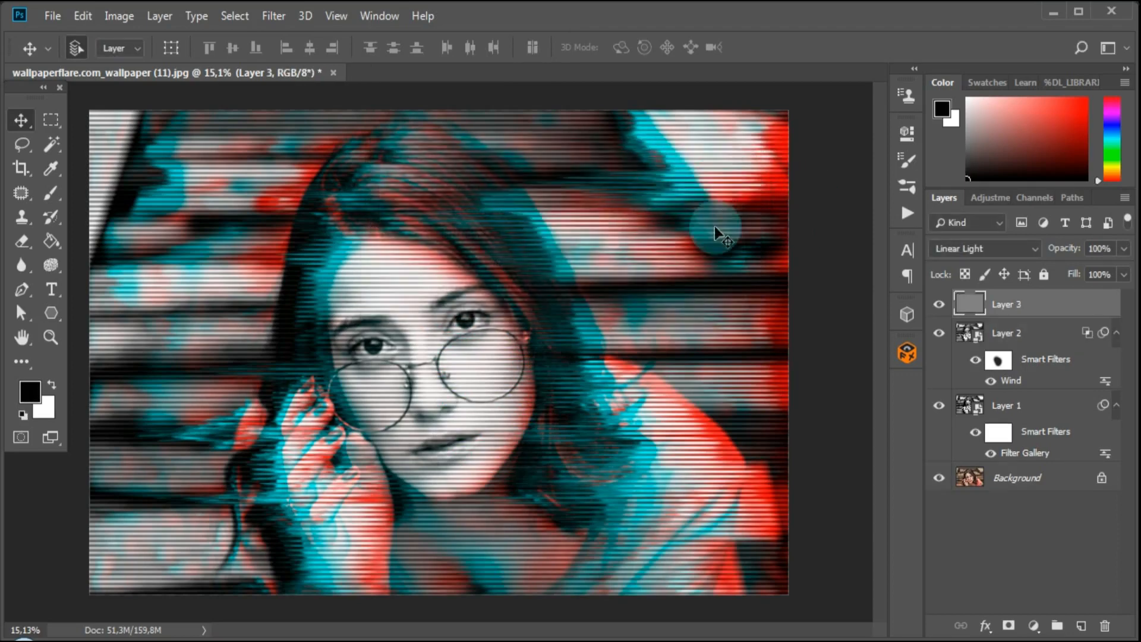
{"action": "right_click", "coordinate": [1047, 302]}
{"action": "left_click", "coordinate": [940, 232]}
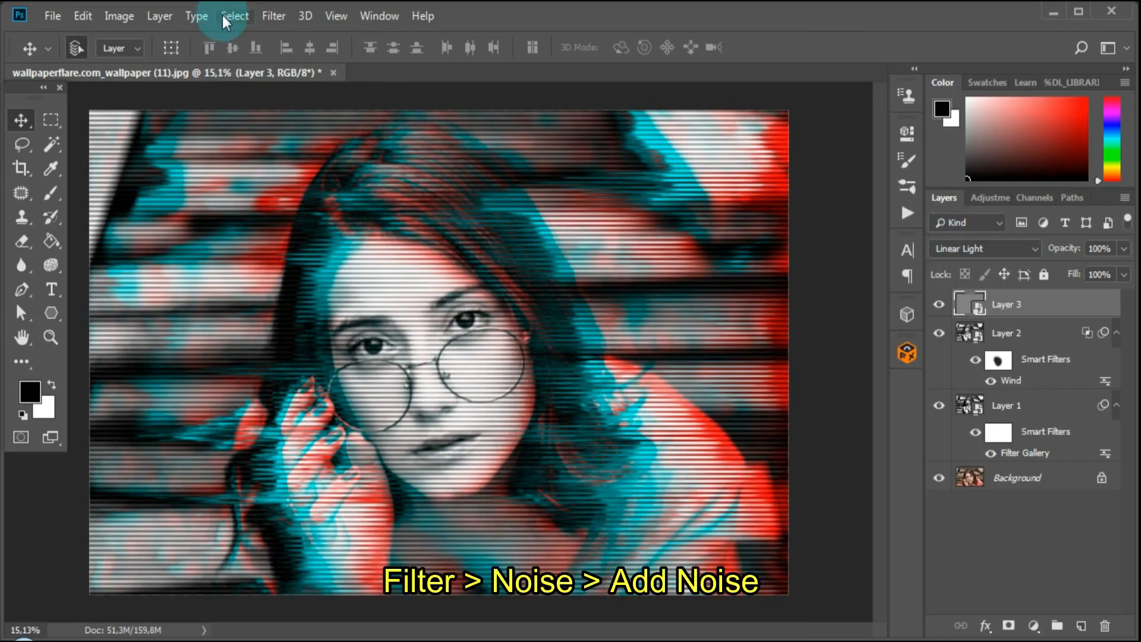
Apply the Add Noise filter to the gray layer with an amount of 50% and Uniform distribution.
{"action": "left_click", "coordinate": [273, 18]}
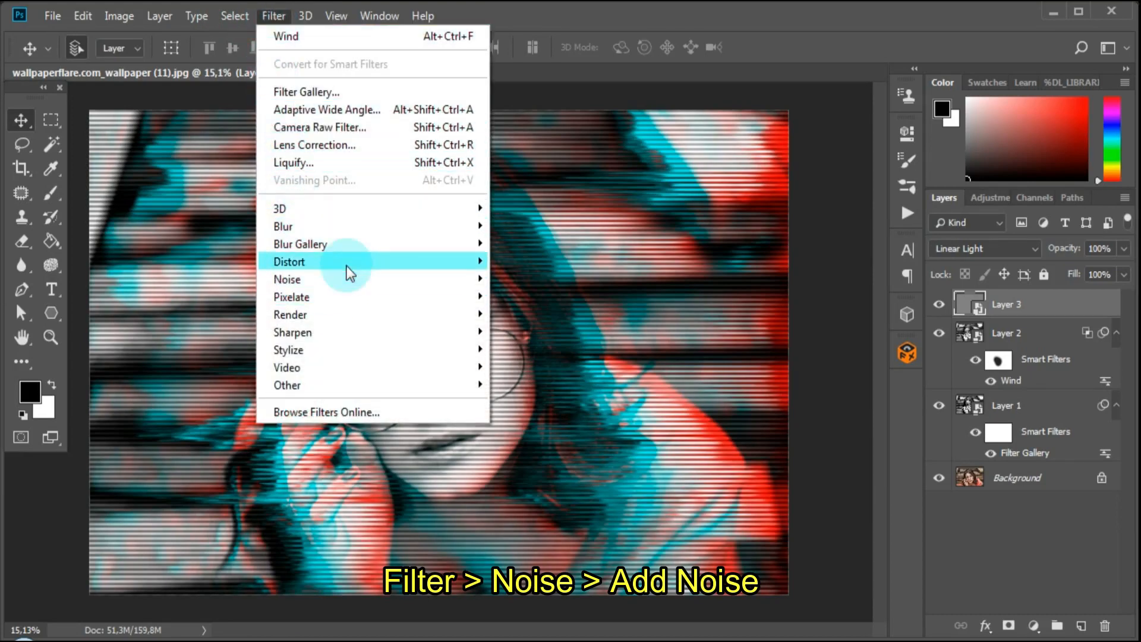
{"action": "mouse_move", "coordinate": [331, 279]}
{"action": "left_click", "coordinate": [523, 279]}
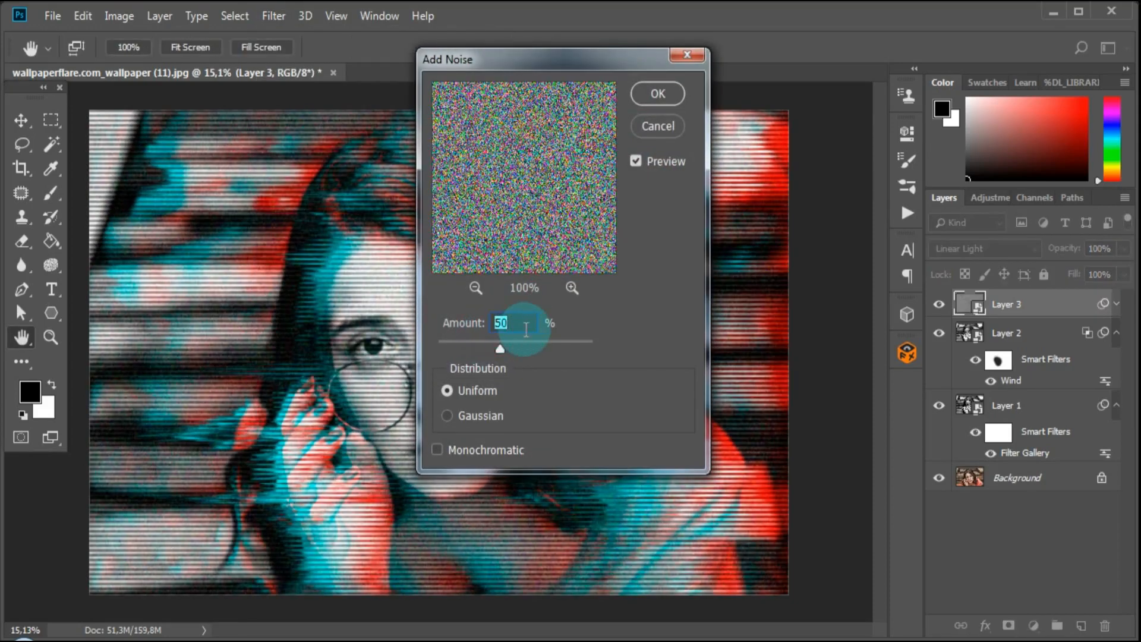
{"action": "left_click", "coordinate": [449, 391]}
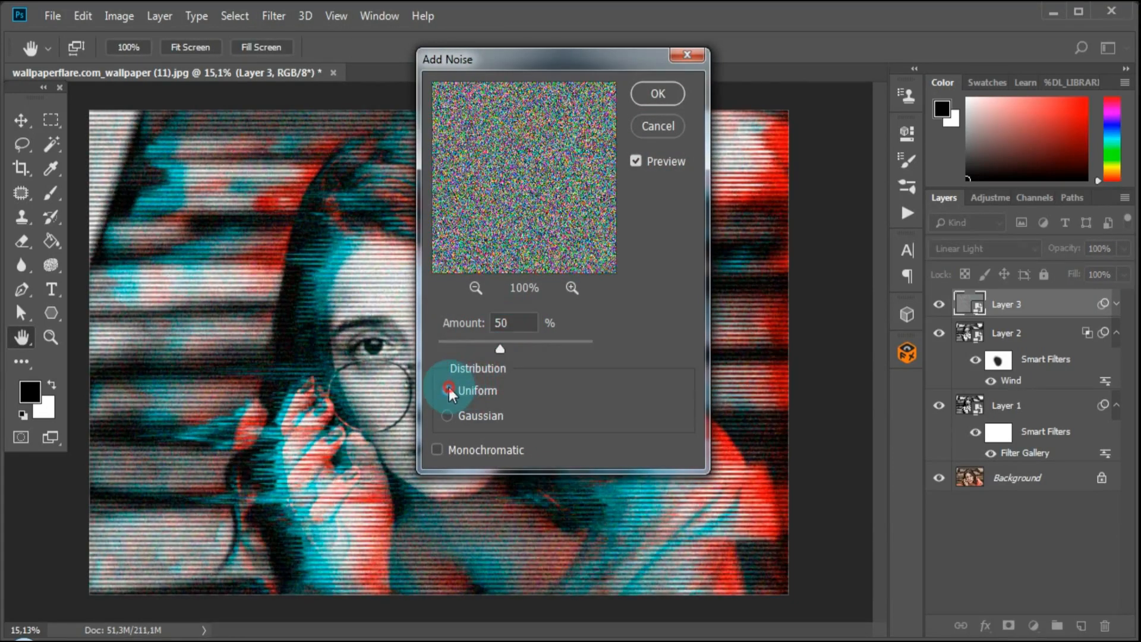
{"action": "left_click", "coordinate": [654, 96]}
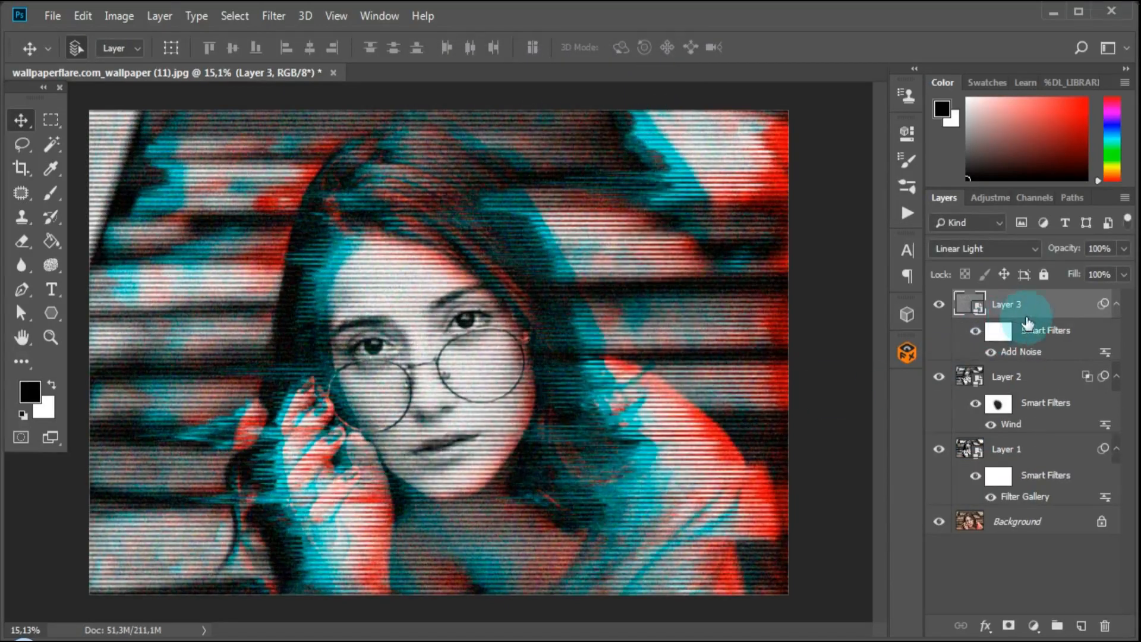
Apply a Gaussian Blur with a radius of 1 pixel to the noise on Layer 3.
{"action": "left_click", "coordinate": [273, 13]}
{"action": "mouse_move", "coordinate": [333, 227]}
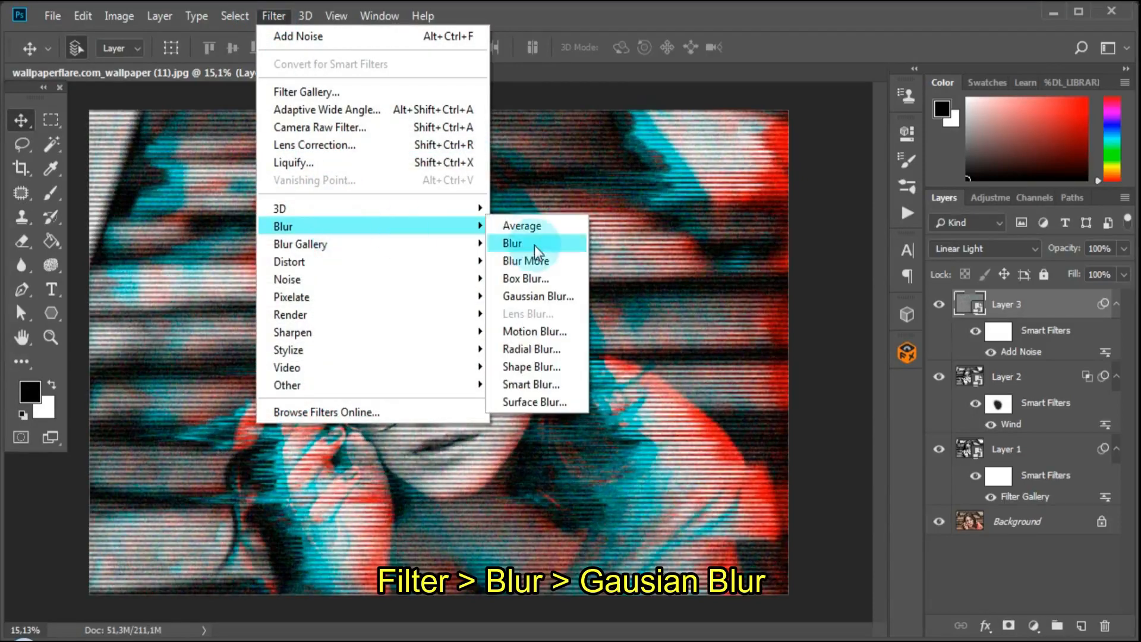
{"action": "left_click", "coordinate": [534, 295]}
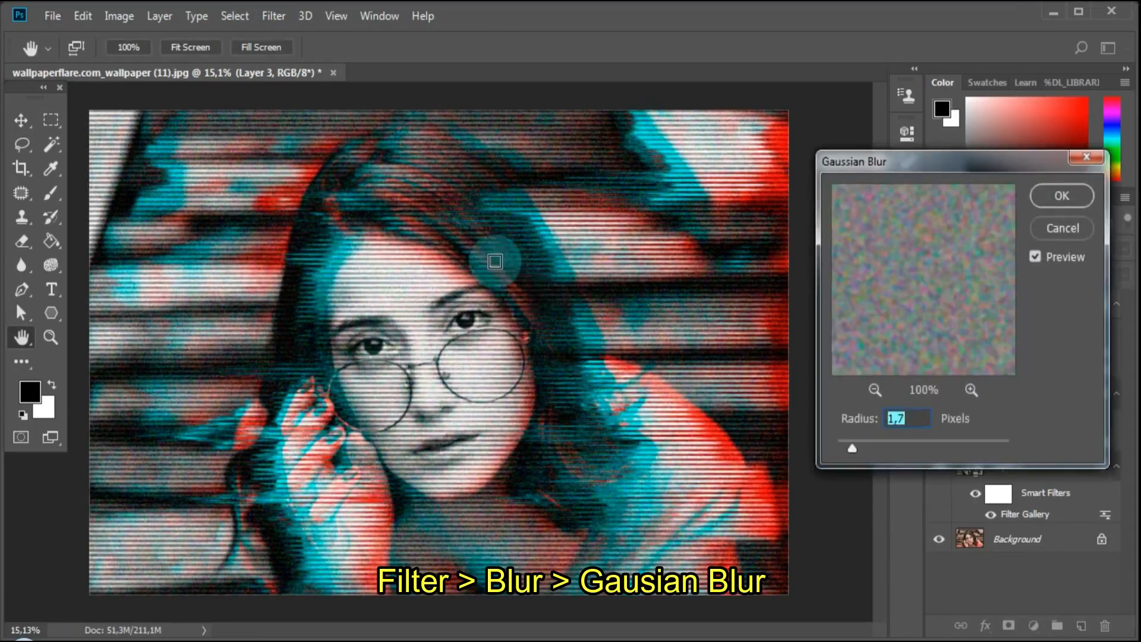
{"action": "left_click", "coordinate": [906, 420]}
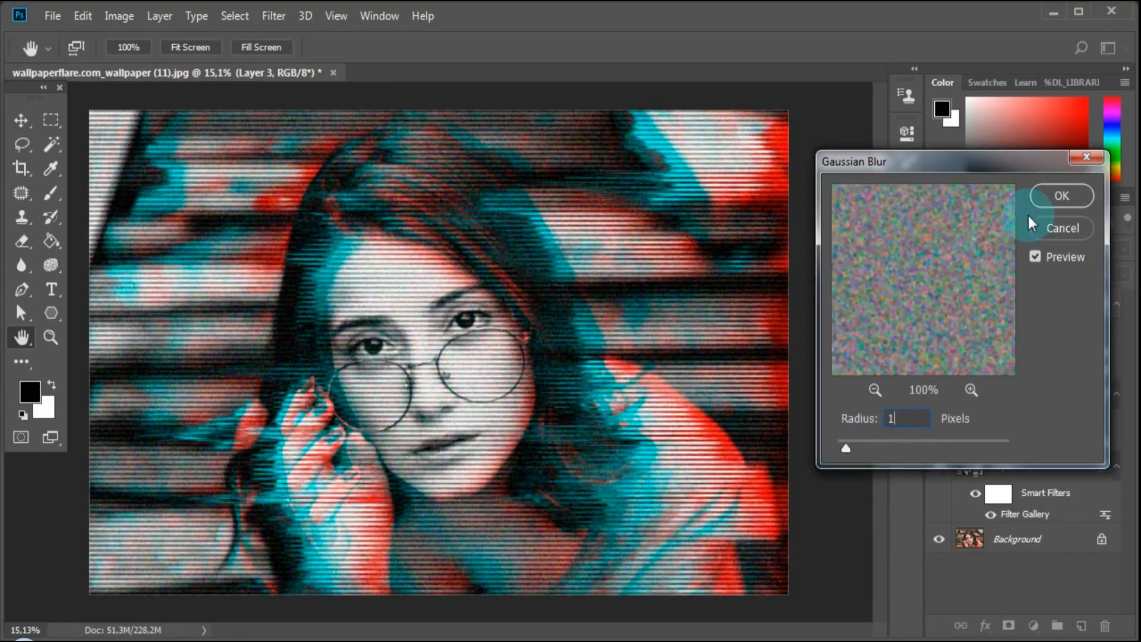
{"action": "left_click", "coordinate": [1058, 195]}
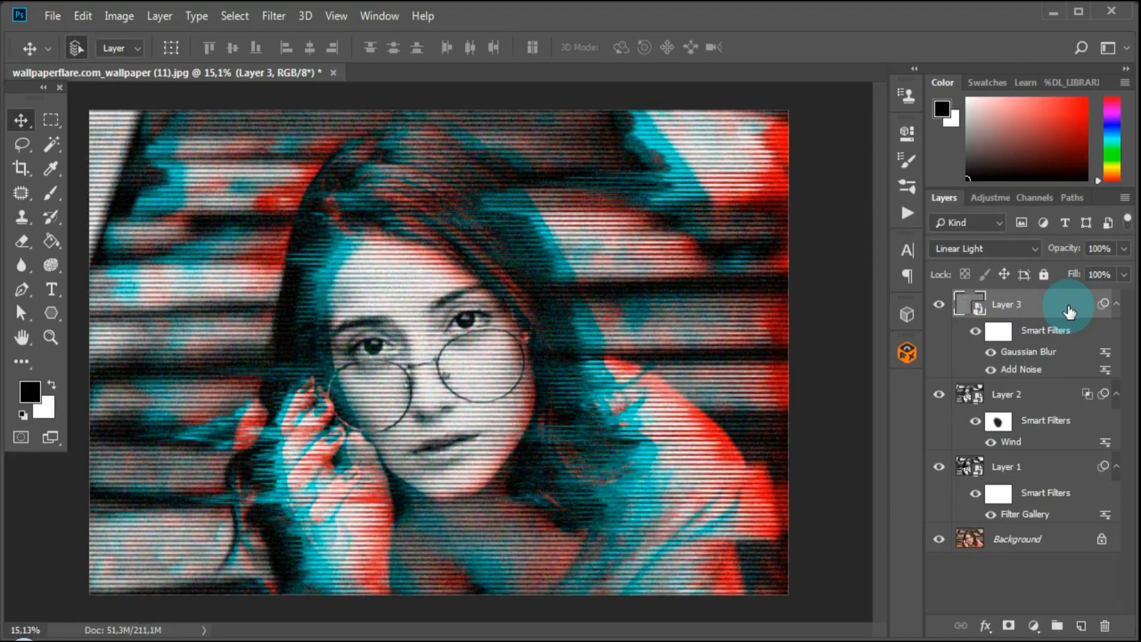
Reduce the opacity of Layer 3 to 60%.
{"action": "left_click", "coordinate": [1123, 248]}
{"action": "left_click", "coordinate": [1102, 271]}
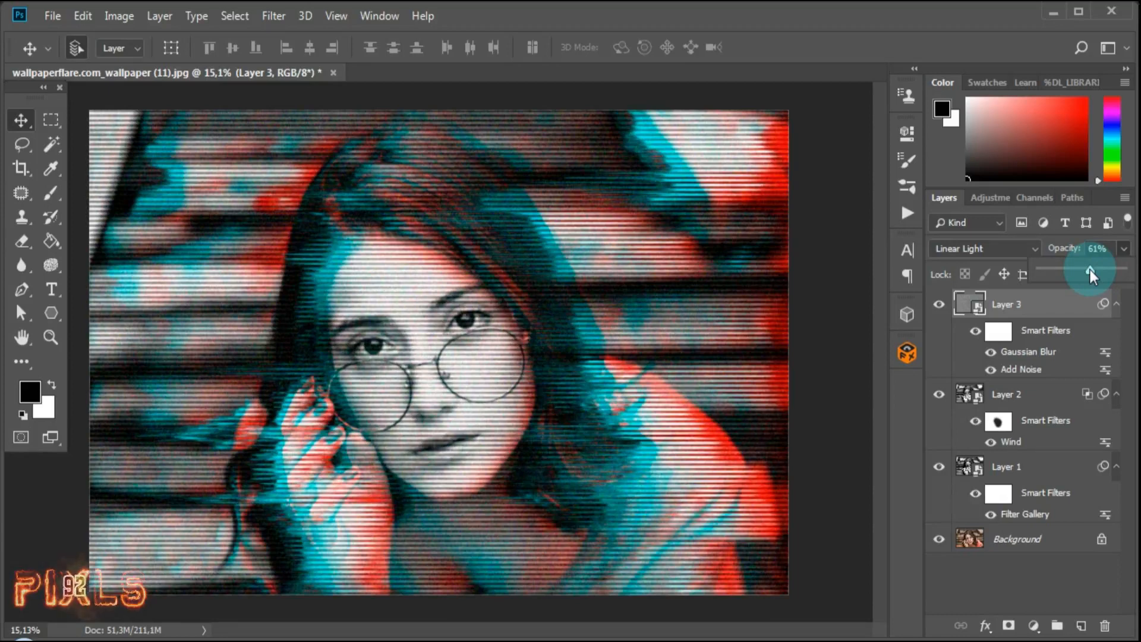
{"action": "left_click", "coordinate": [1095, 254]}
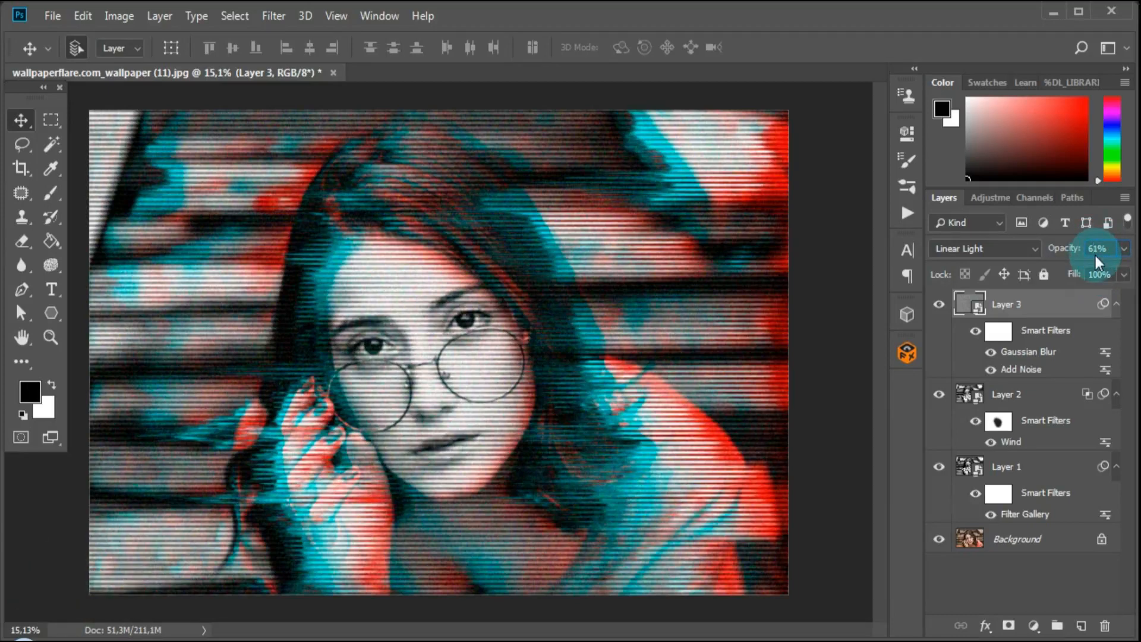
Group Layer 1, Layer 2 and Layer 3, and toggle the group's visibility to compare the effect with the original photo.
{"action": "left_click", "coordinate": [1006, 467]}
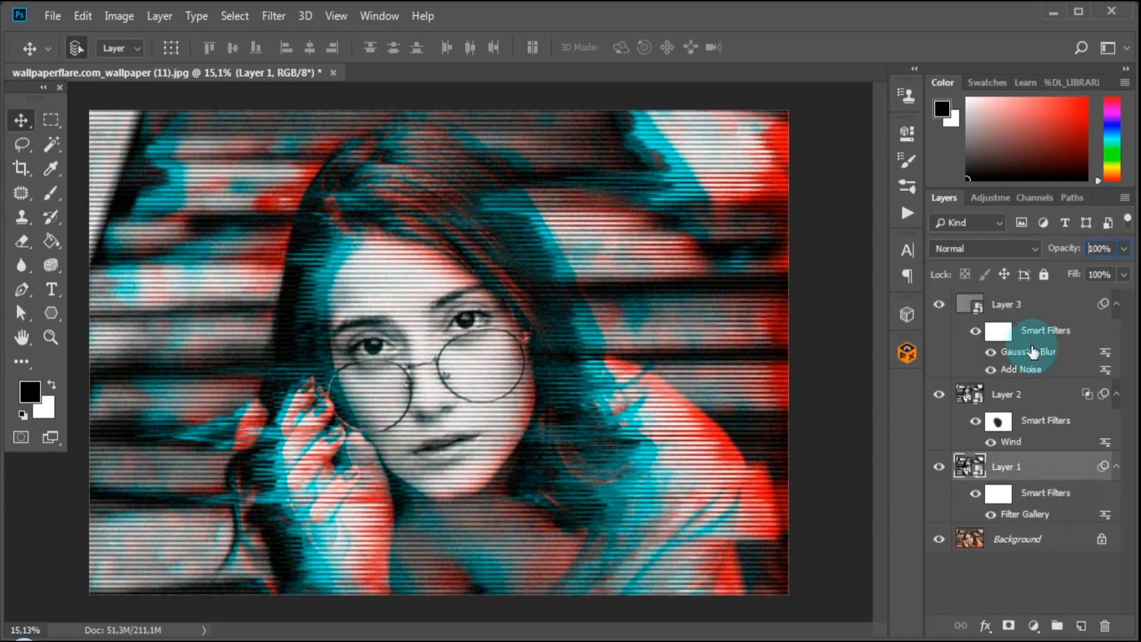
{"action": "left_click", "coordinate": [1037, 304]}
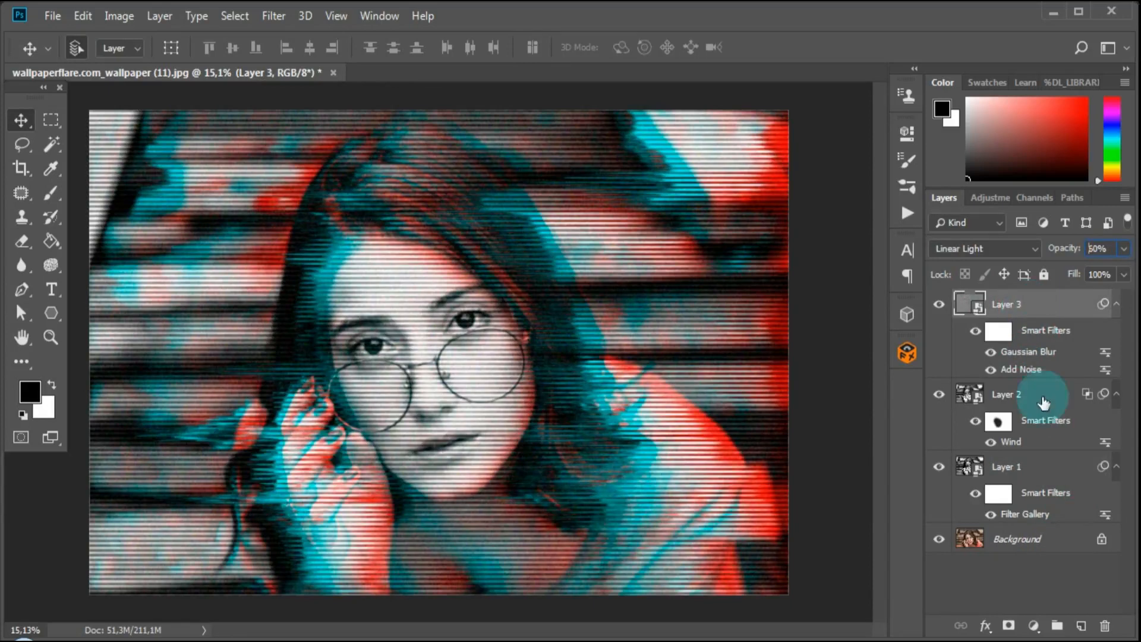
{"action": "left_click", "coordinate": [1055, 489], "text": "shift"}
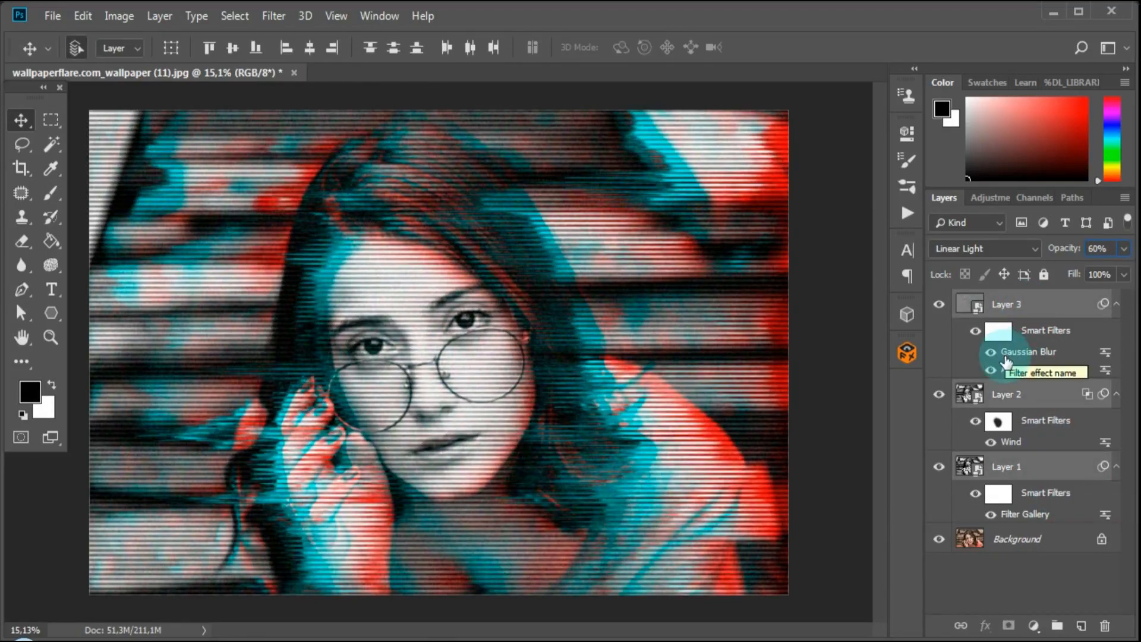
{"action": "key", "text": "ctrl+g"}
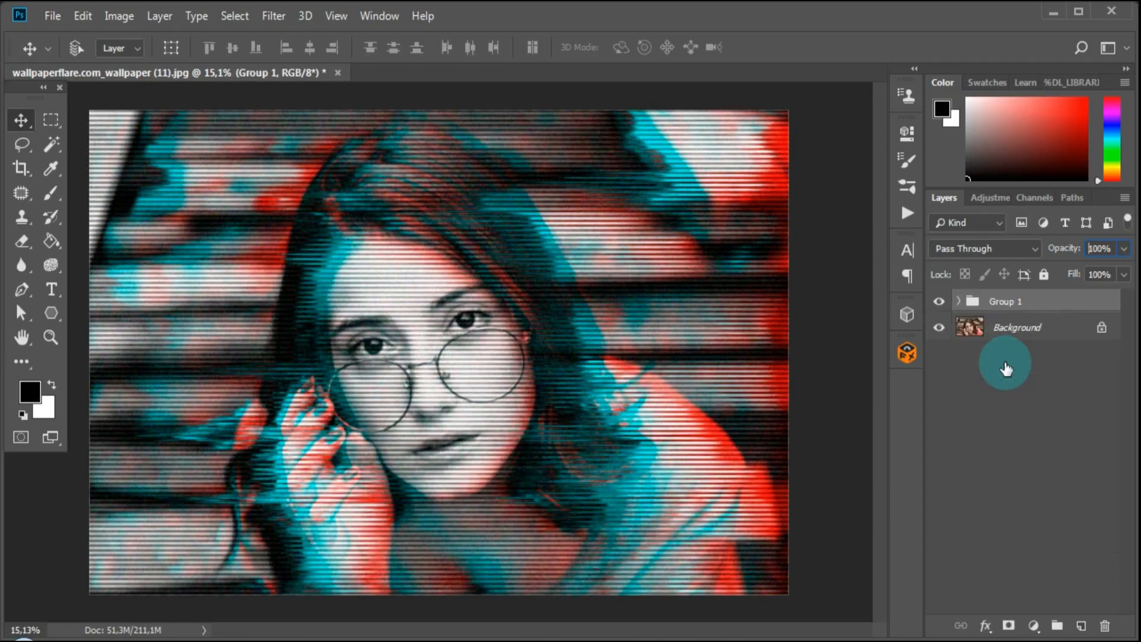
{"action": "left_click", "coordinate": [938, 305]}
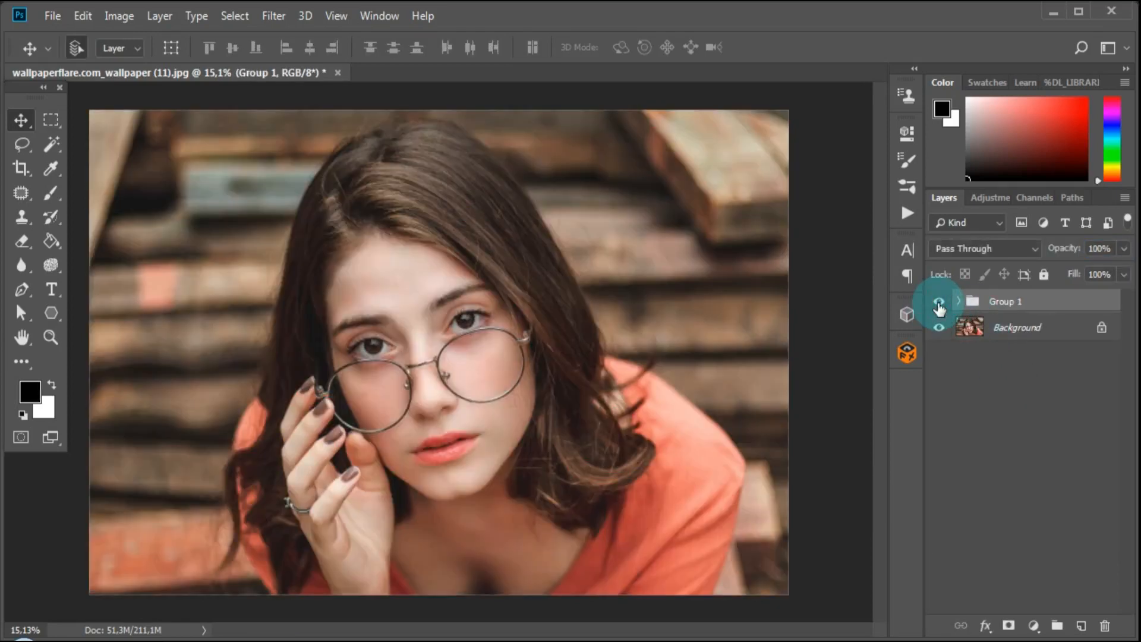
{"action": "left_click", "coordinate": [939, 305]}
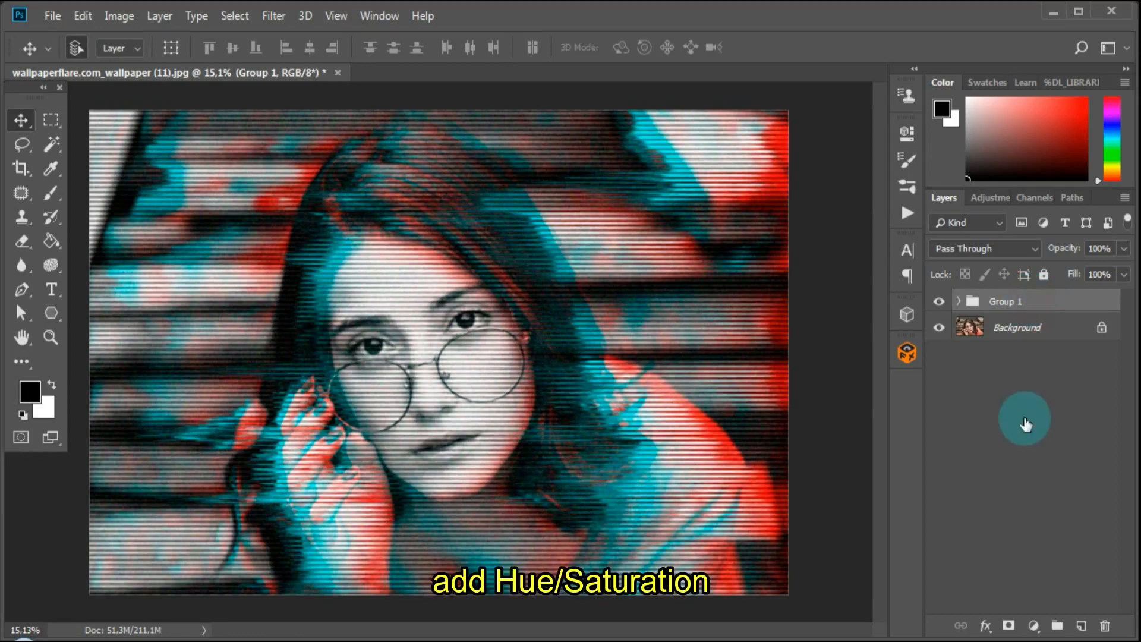
Add a Hue/Saturation adjustment layer above the group with the Master hue set to -180.
{"action": "left_click", "coordinate": [1032, 626]}
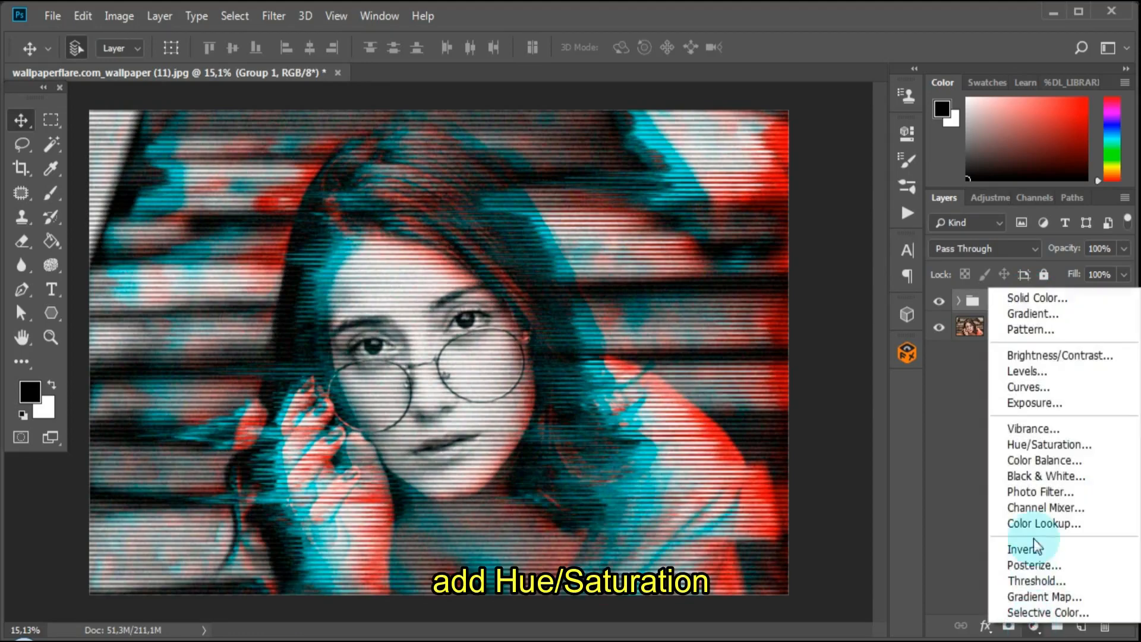
{"action": "left_click", "coordinate": [1040, 445]}
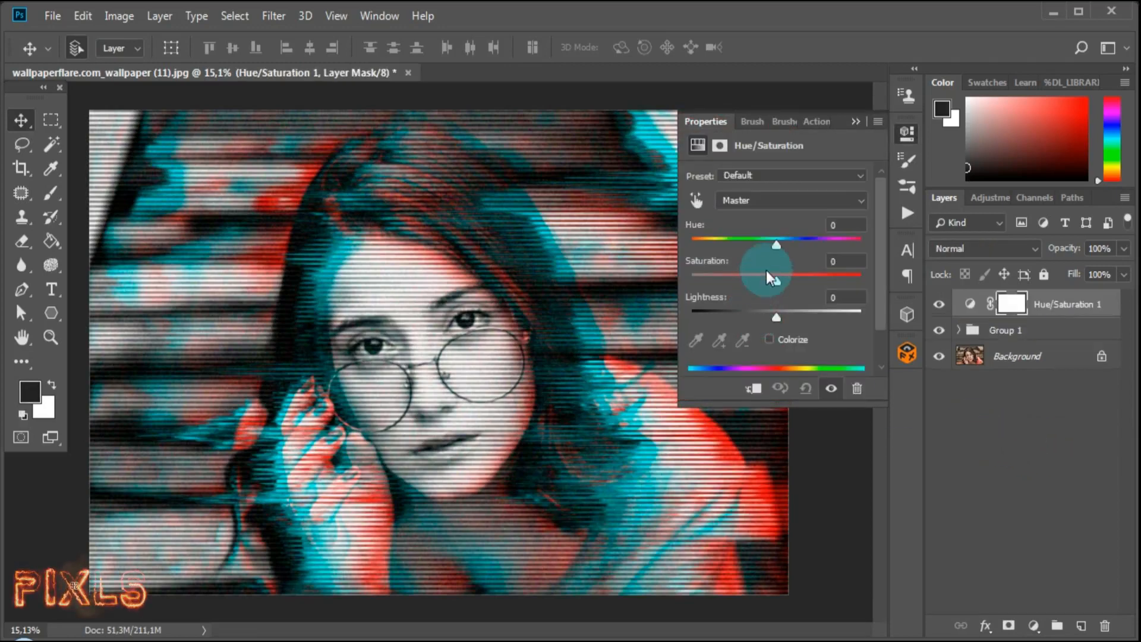
{"action": "left_click_drag", "start_coordinate": [776, 240], "coordinate": [686, 248]}
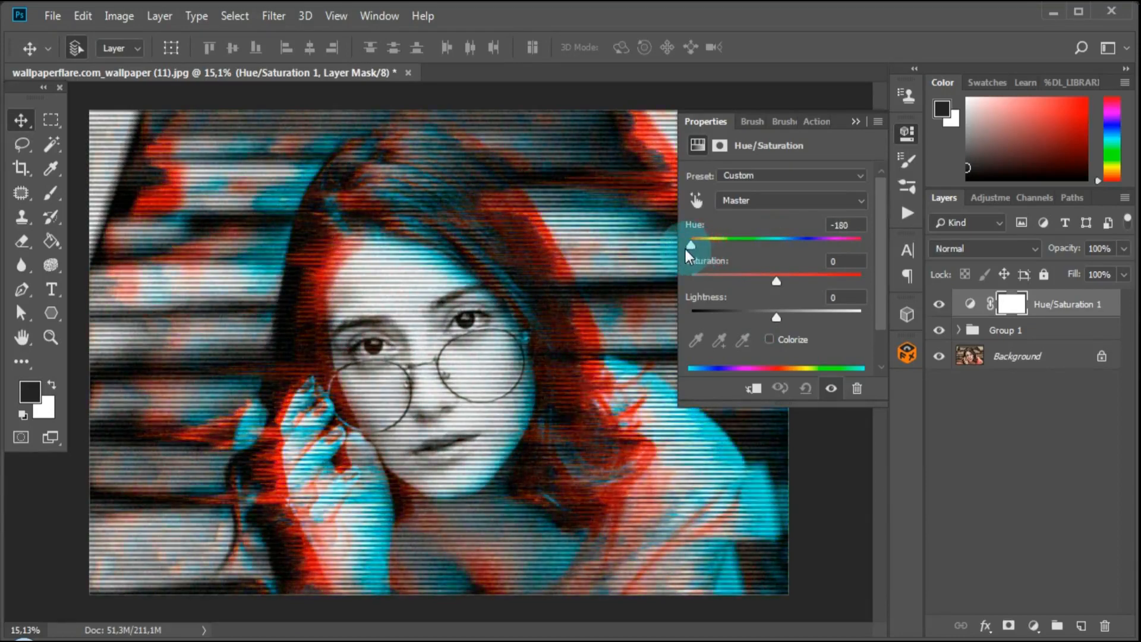
{"action": "left_click", "coordinate": [856, 122]}
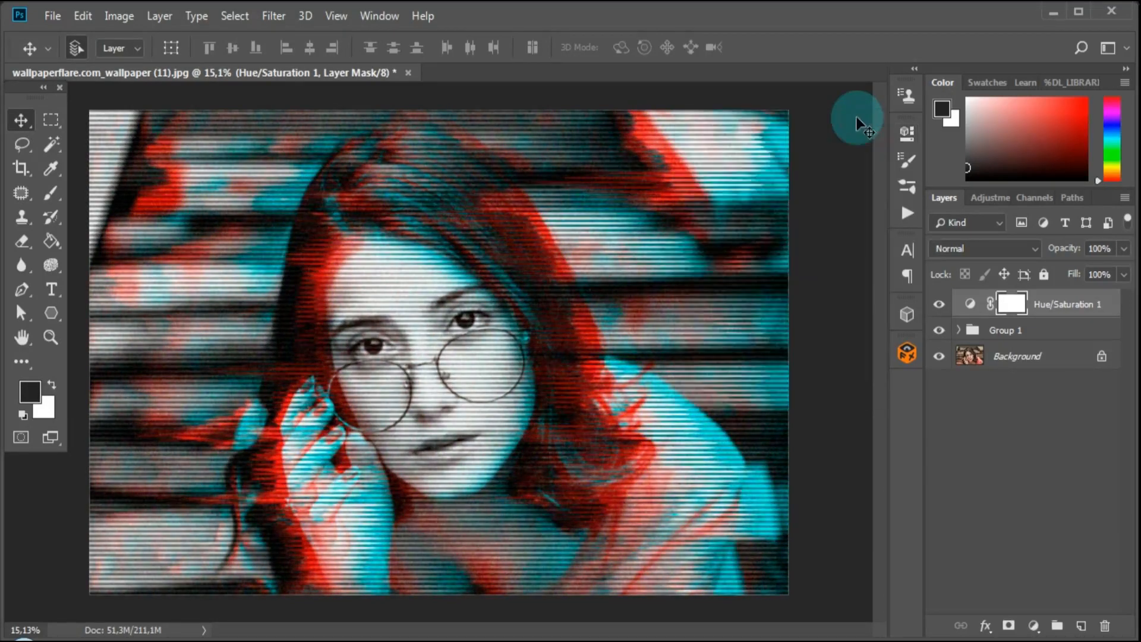
Compare the image with and without the Hue/Saturation adjustment, leaving the adjustment layer visible.
{"action": "left_click", "coordinate": [939, 305]}
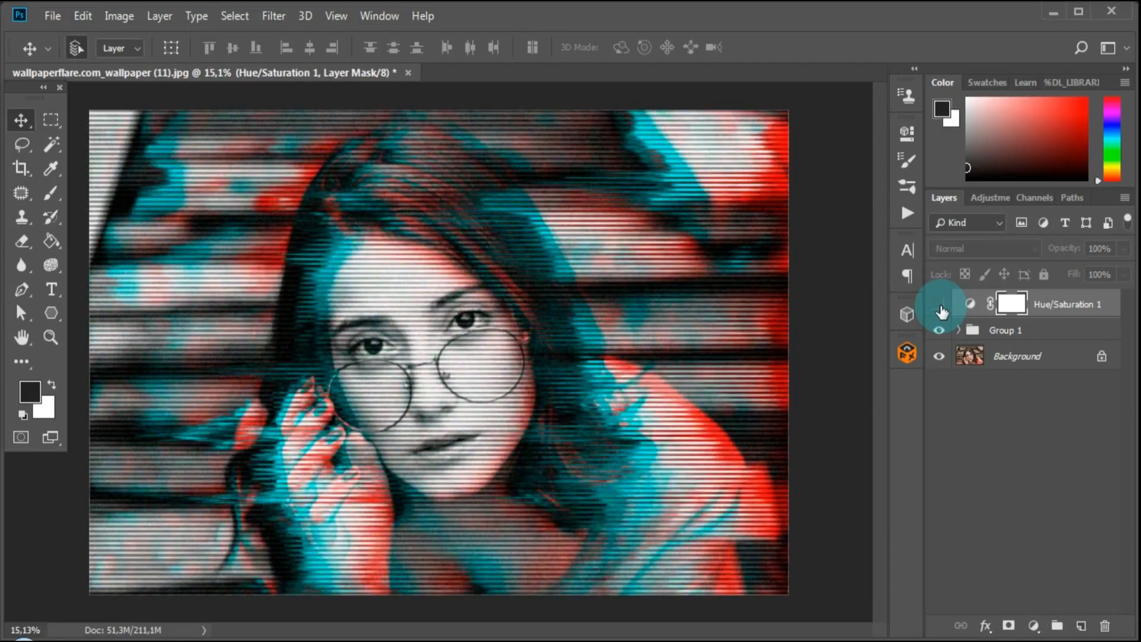
{"action": "left_click", "coordinate": [939, 307]}
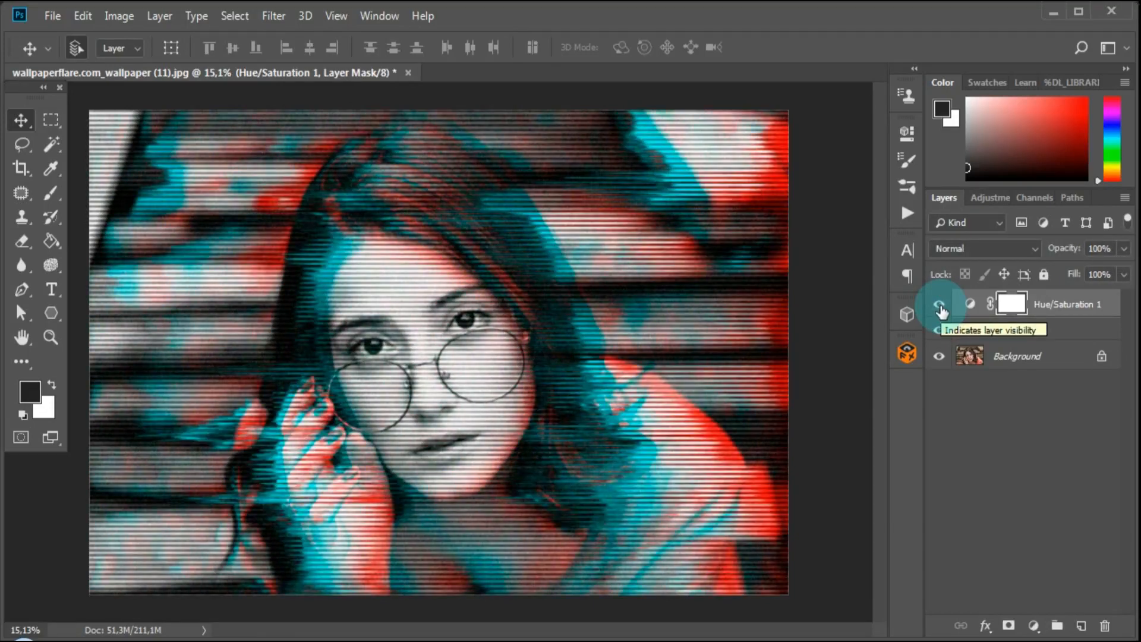
{"action": "left_click", "coordinate": [940, 307]}
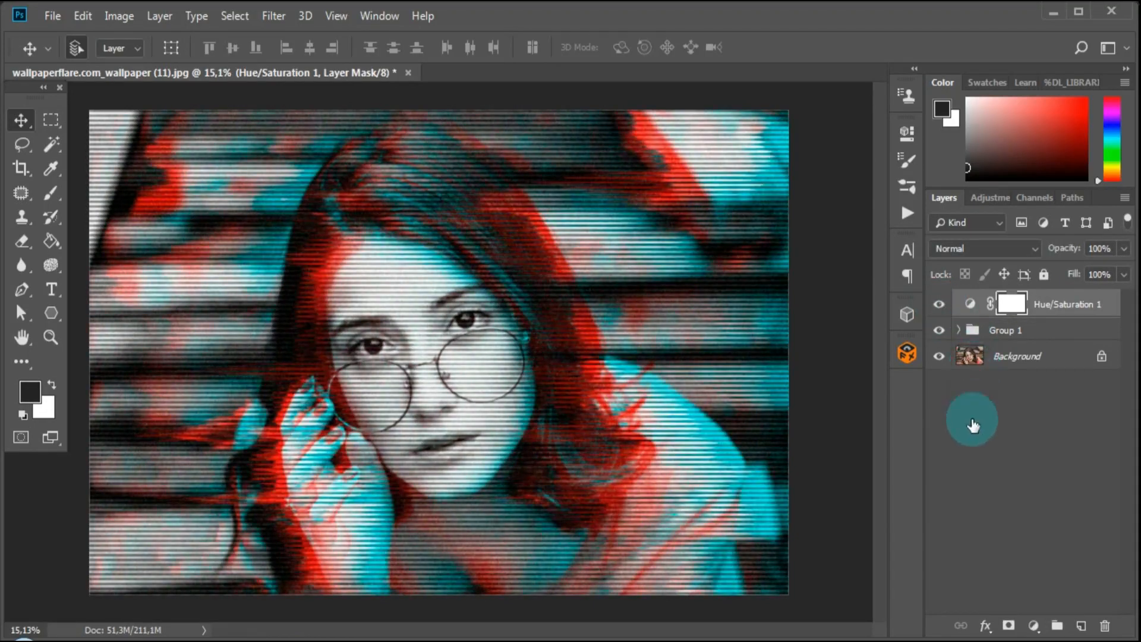